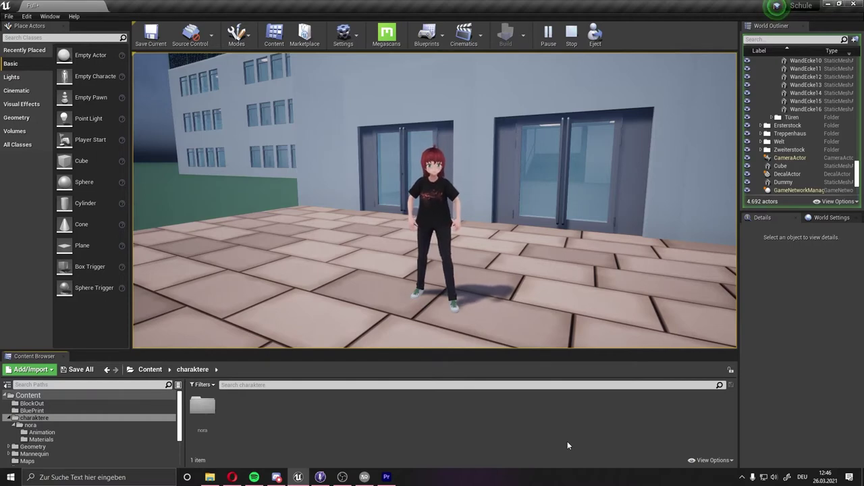
# Switch to VRoid Studio and open the Julia character from Your Models.
pyautogui.click(366, 478)
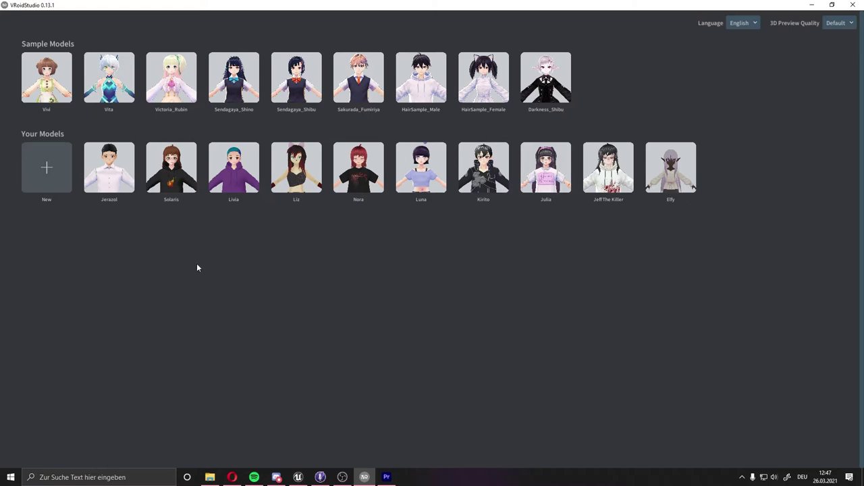
pyautogui.click(548, 175)
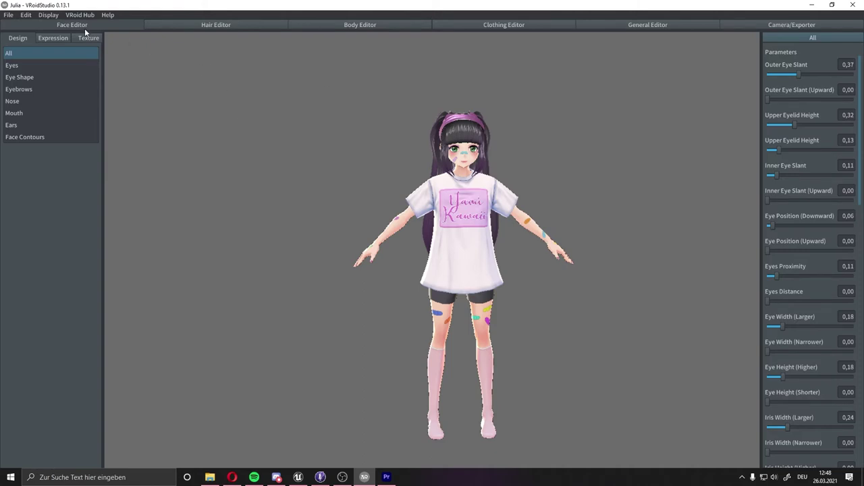
# In the General Editor, set Julia's face and body outline widths to 0.
pyautogui.scroll(-1, 806, 174)
pyautogui.scroll(-8, 807, 175)
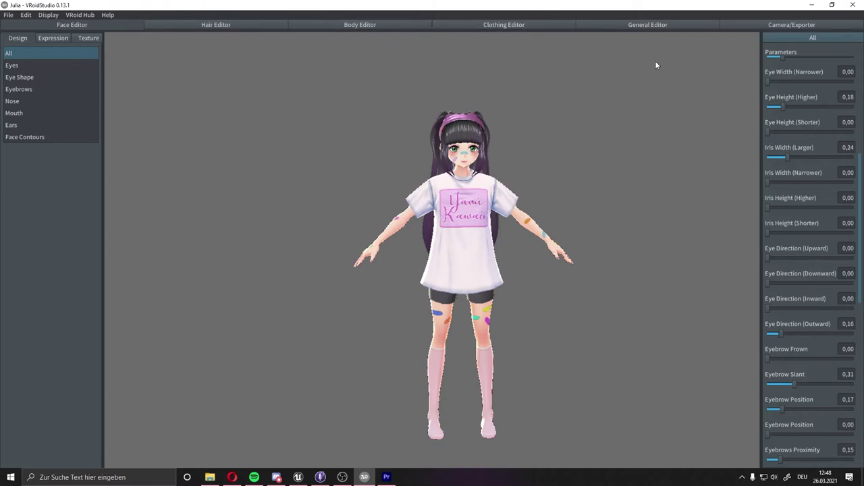
pyautogui.click(669, 25)
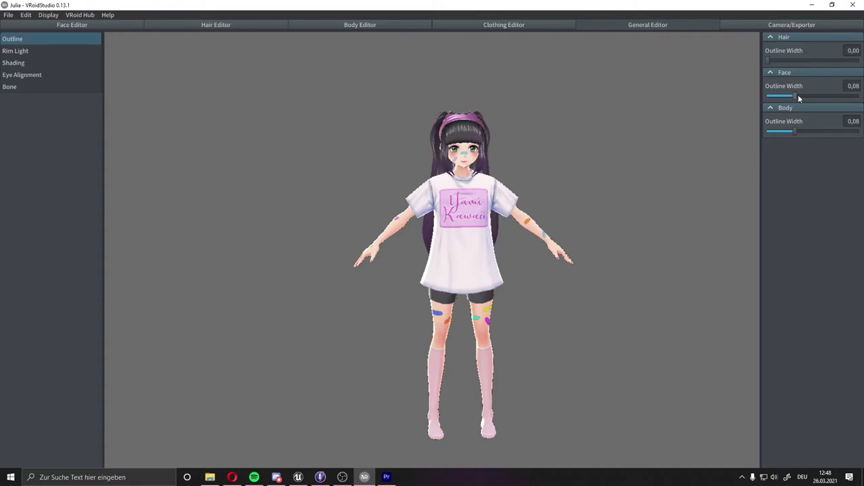
pyautogui.moveTo(797, 95); pyautogui.dragTo(841, 95)
pyautogui.moveTo(791, 132)
pyautogui.mouseDown()
pyautogui.moveTo(839, 133)
pyautogui.moveTo(723, 128)
pyautogui.mouseUp()
pyautogui.moveTo(796, 99); pyautogui.dragTo(679, 102)
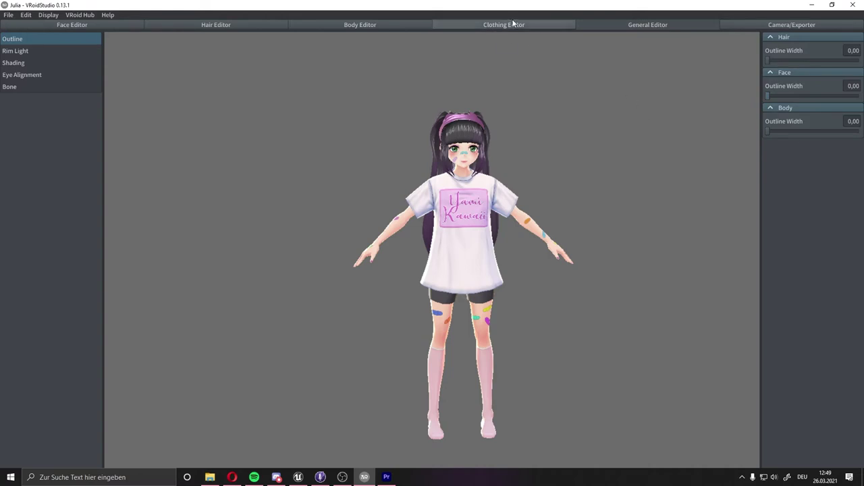
# Set hair and body rim light strength and compression to 0, then orbit to check Julia.
pyautogui.click(69, 53)
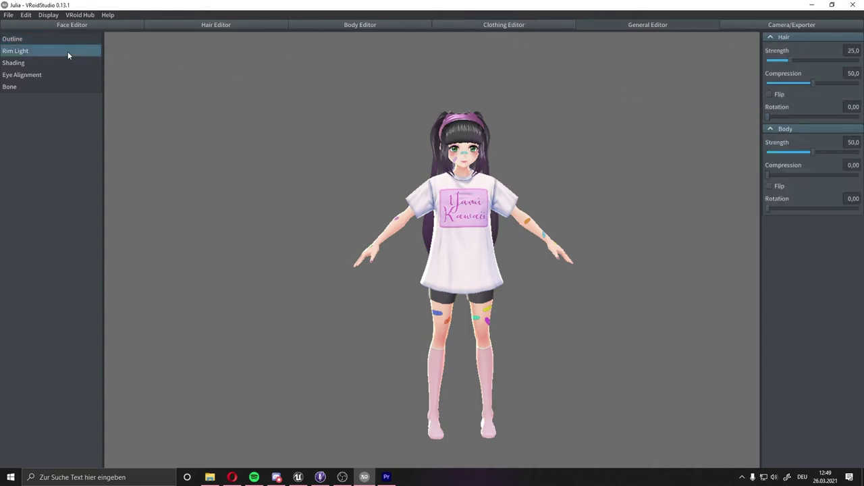
pyautogui.moveTo(786, 61); pyautogui.dragTo(726, 62)
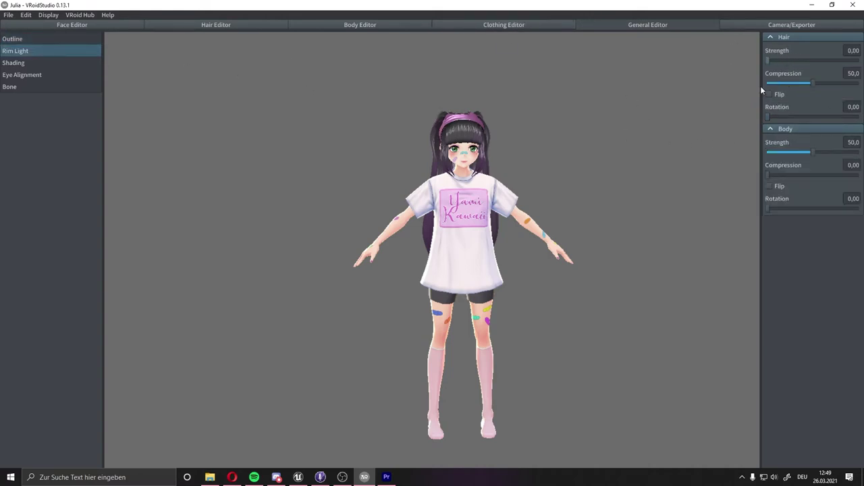
pyautogui.moveTo(779, 83); pyautogui.dragTo(689, 111)
pyautogui.moveTo(783, 154); pyautogui.dragTo(672, 147)
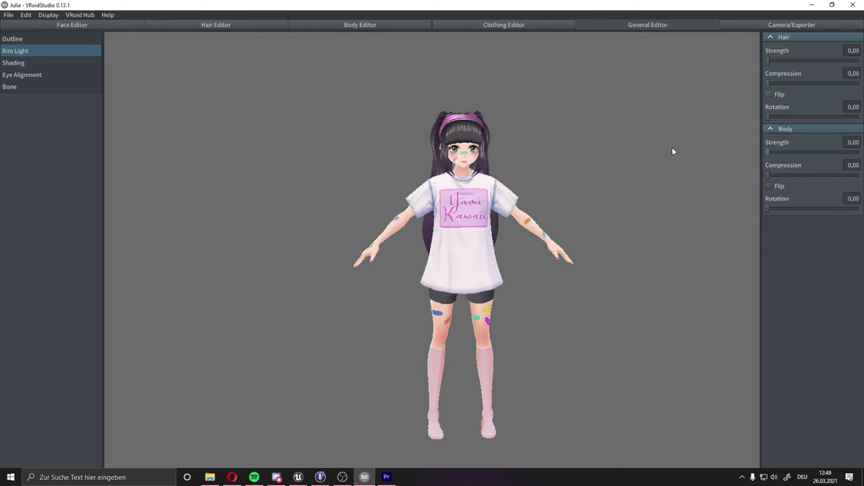
pyautogui.moveTo(664, 182)
pyautogui.mouseDown()
pyautogui.moveTo(651, 186)
pyautogui.moveTo(662, 183)
pyautogui.mouseUp()
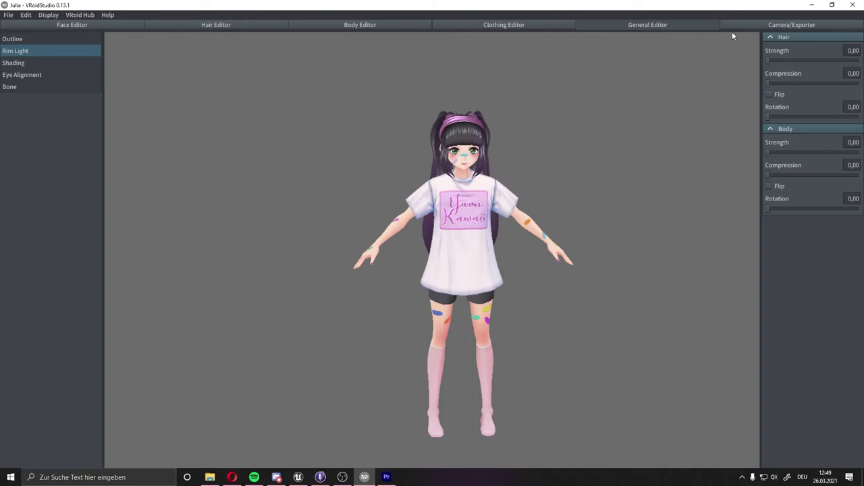
# Go to Export in the Camera/Exporter tab and bring up the VRM Settings dialog.
pyautogui.click(750, 24)
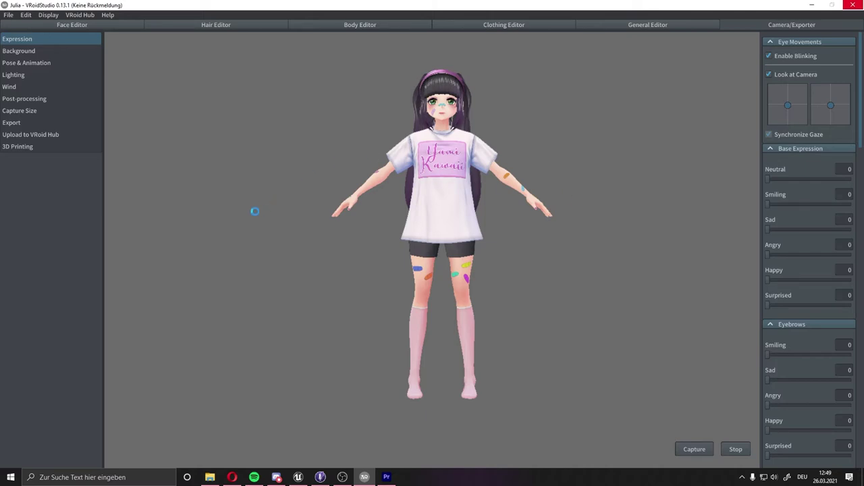
pyautogui.click(10, 124)
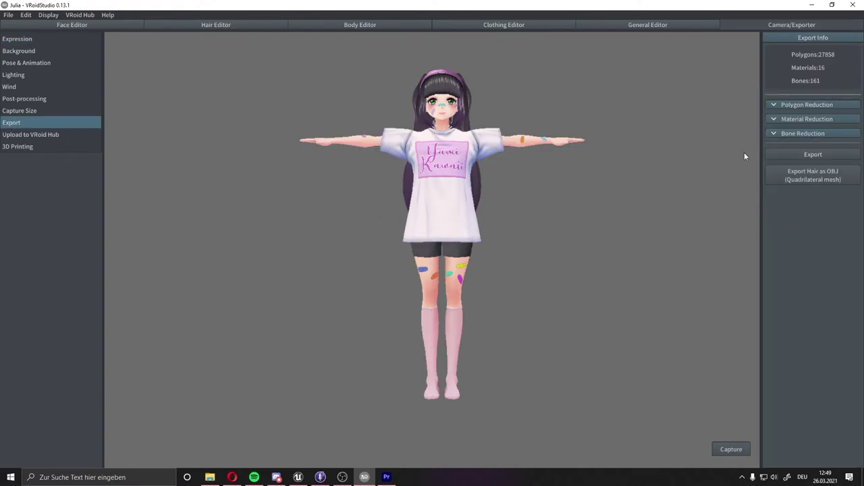
pyautogui.click(825, 160)
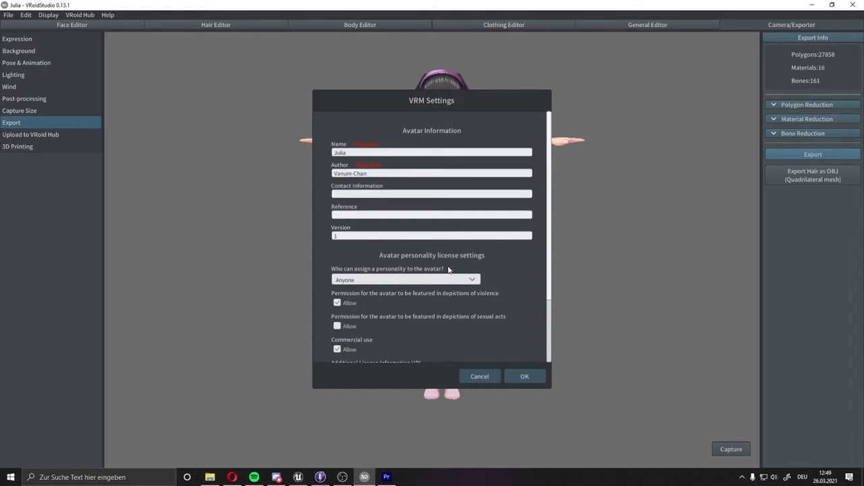
# Review the VRM Settings avatar information and license permissions, then confirm them.
pyautogui.scroll(-1, 472, 307)
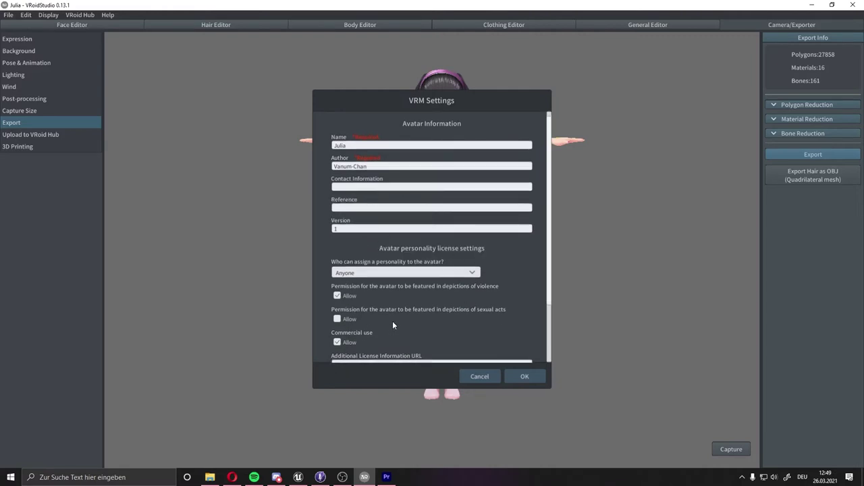
pyautogui.scroll(-2, 472, 299)
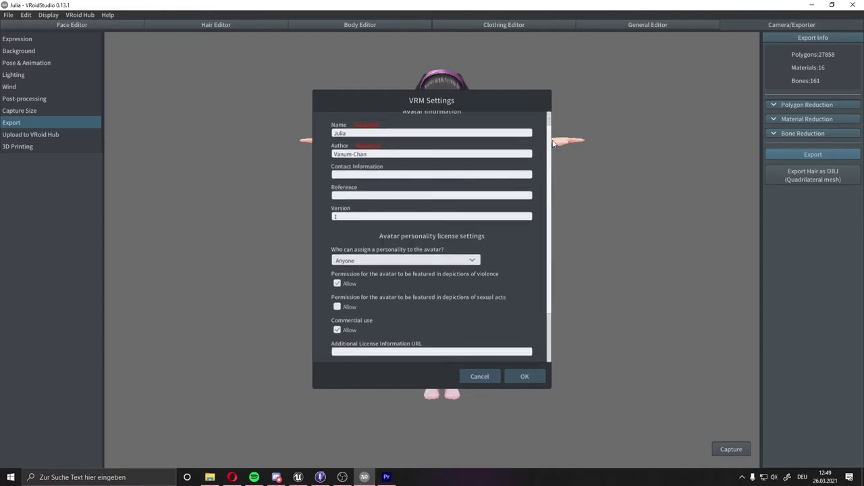
pyautogui.moveTo(553, 143); pyautogui.dragTo(551, 195)
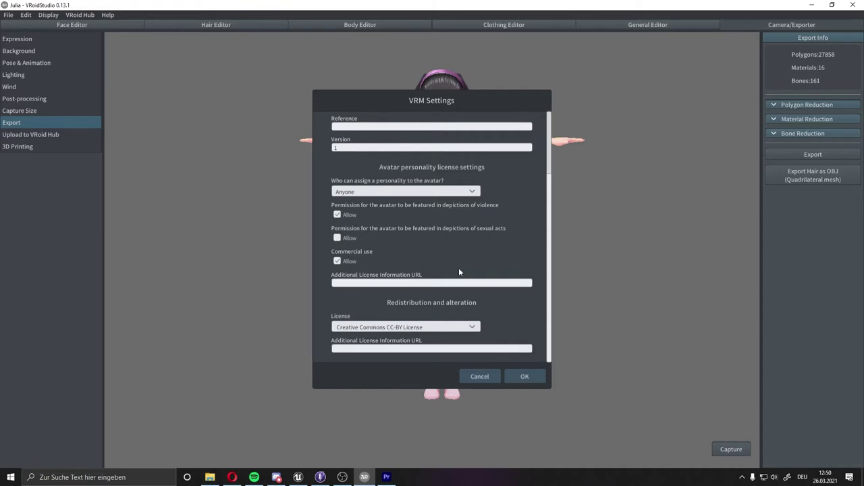
pyautogui.scroll(2, 459, 269)
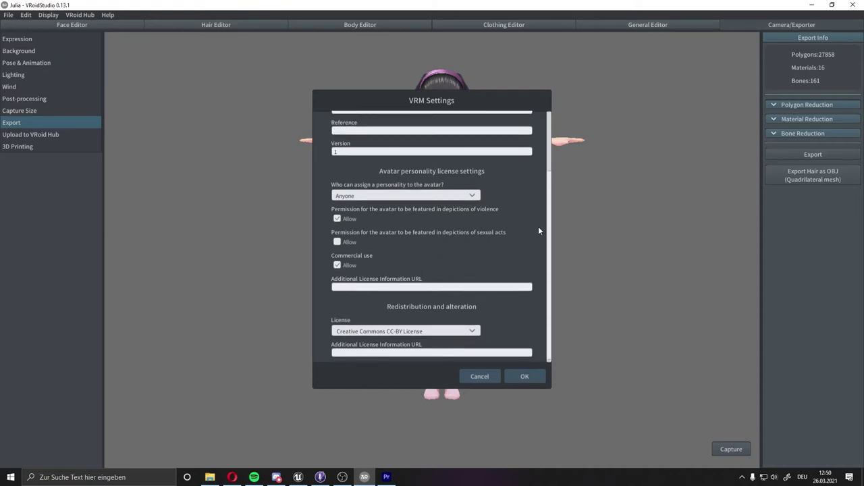
pyautogui.moveTo(552, 177); pyautogui.dragTo(554, 104)
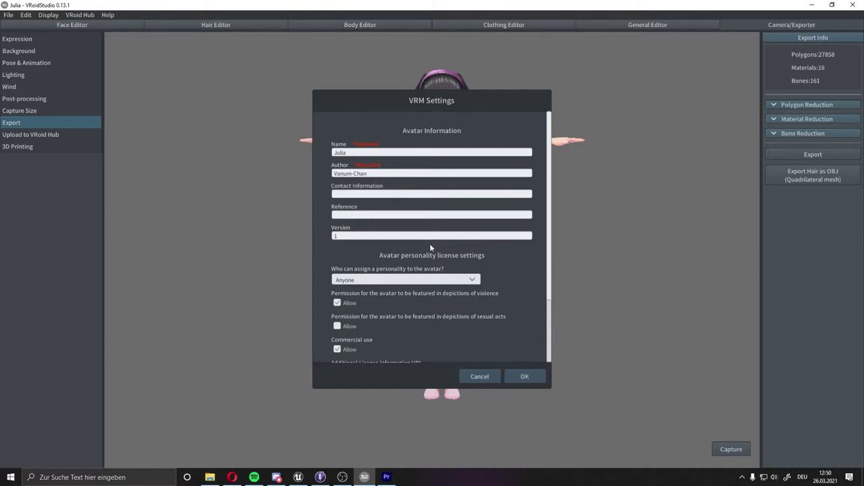
pyautogui.click(518, 379)
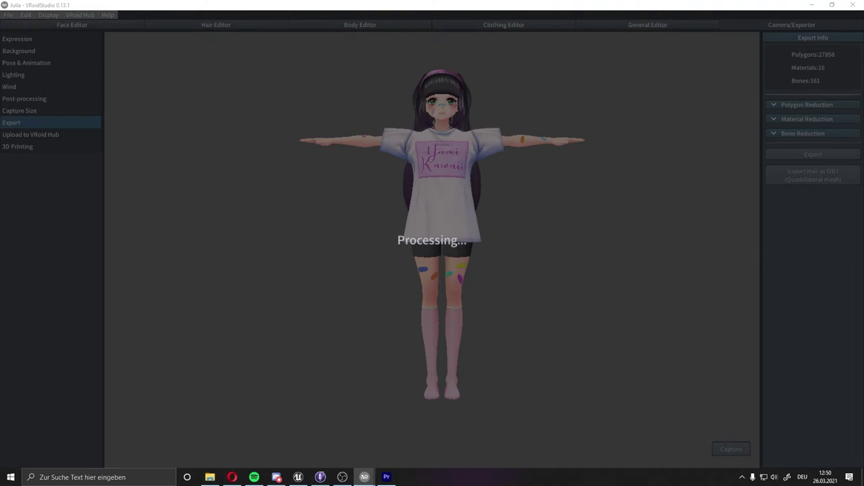
# Save the export as Julia.vrm in the VRoidStudio folder.
pyautogui.scroll(-1, 560, 185)
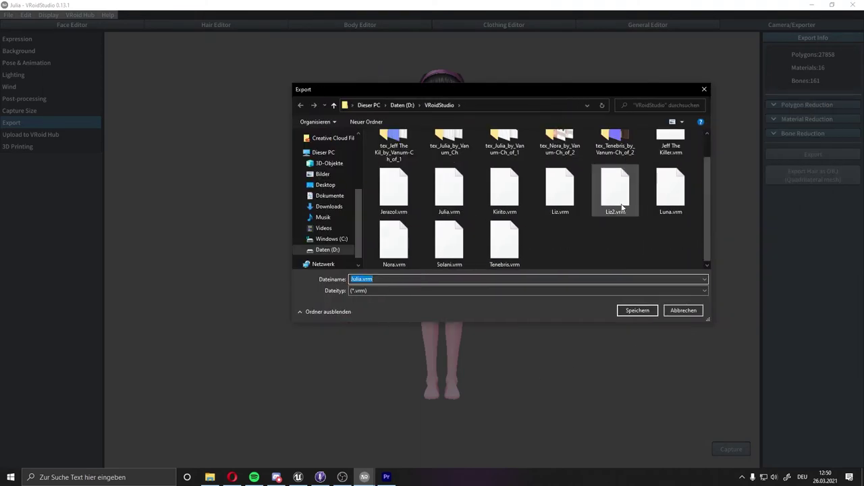
pyautogui.click(448, 198)
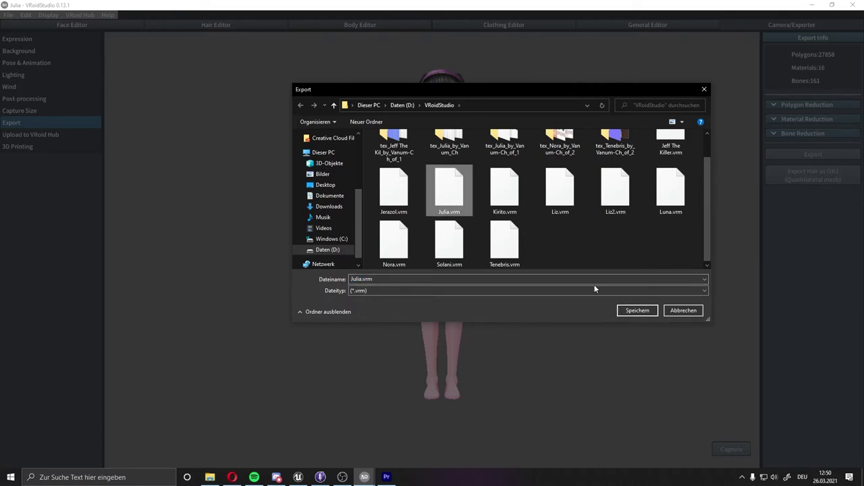
pyautogui.click(637, 310)
# Confirm overwriting Julia.vrm, then open the butterfly model via the #FreeCharacter tag search.
pyautogui.click(454, 239)
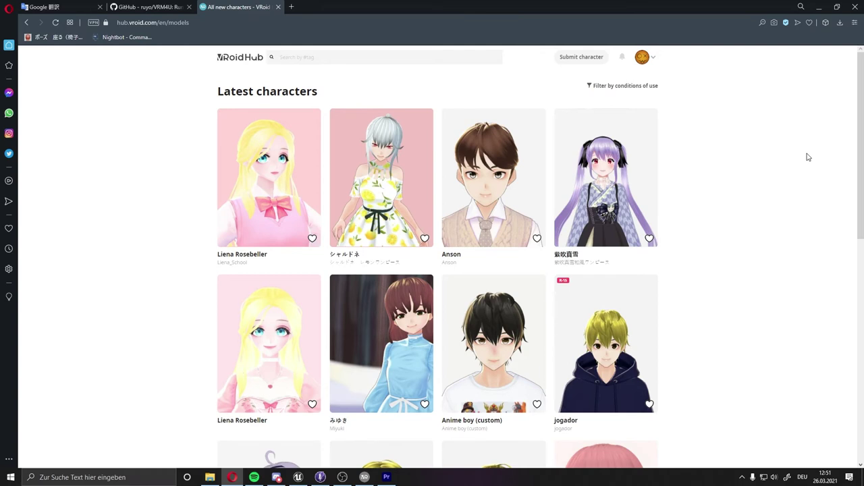
pyautogui.click(453, 59)
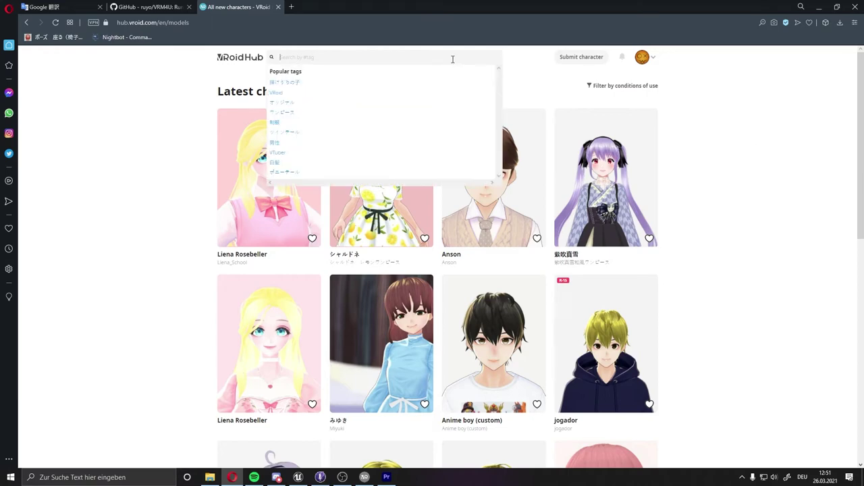
pyautogui.write('#Free')
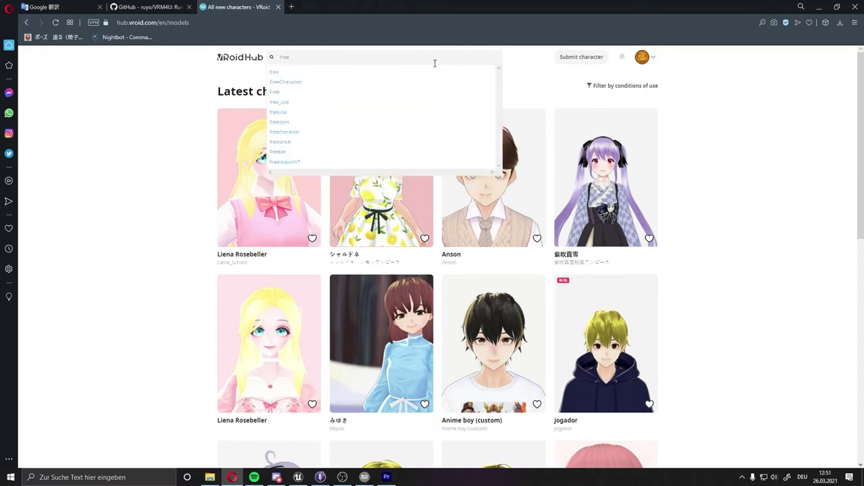
pyautogui.click(342, 86)
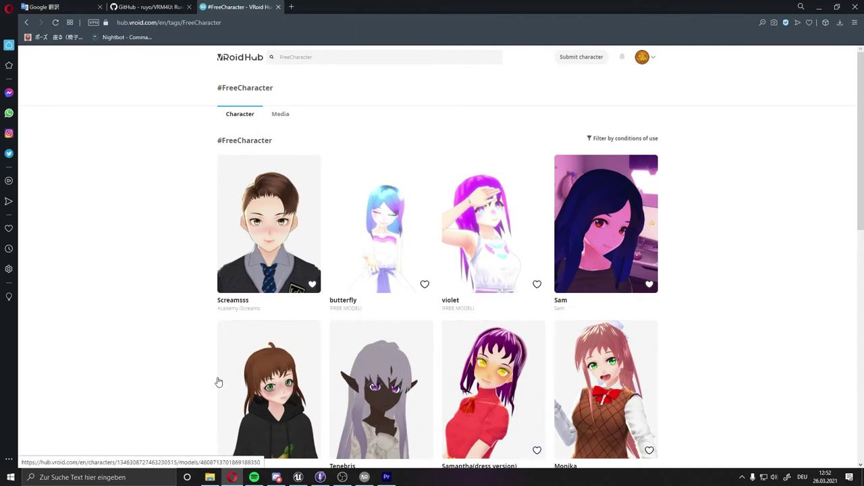
pyautogui.click(366, 254)
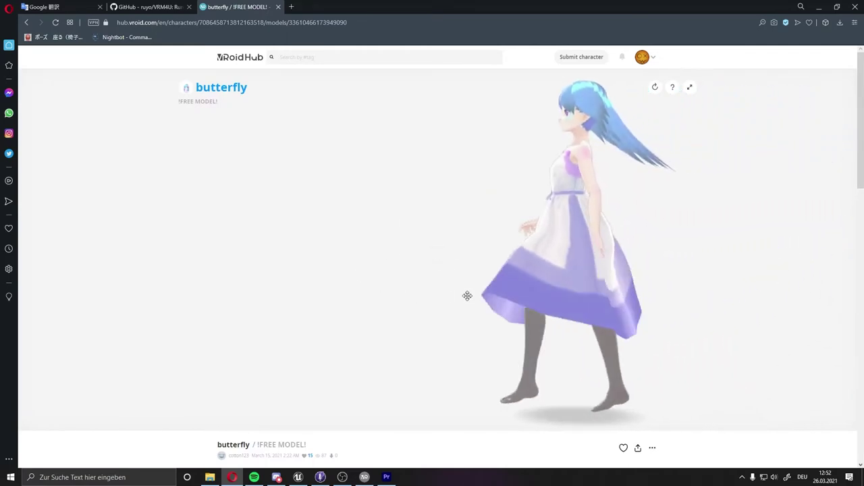
# Rotate the butterfly model in the viewer and scroll down to its conditions of use.
pyautogui.moveTo(448, 179); pyautogui.dragTo(467, 208)
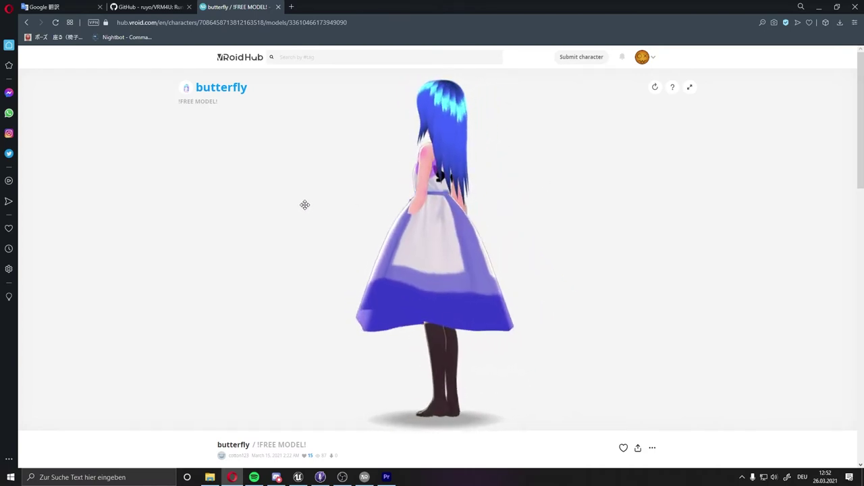
pyautogui.scroll(-3, 584, 458)
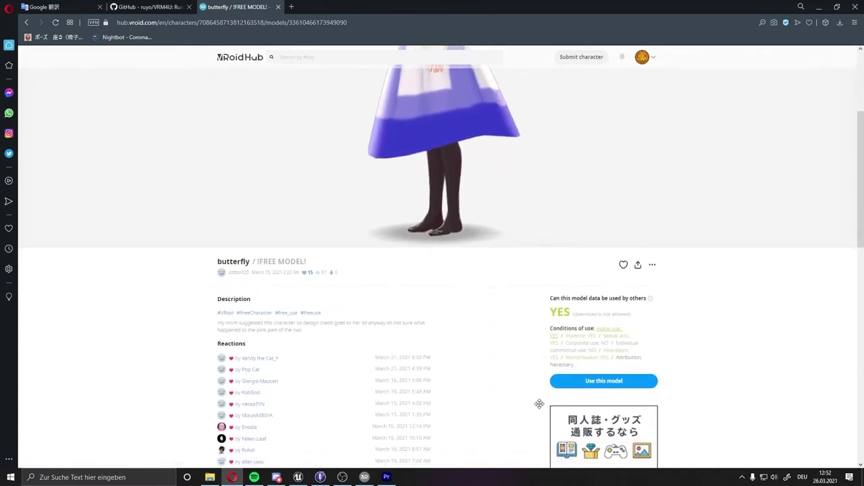
pyautogui.scroll(-1, 536, 351)
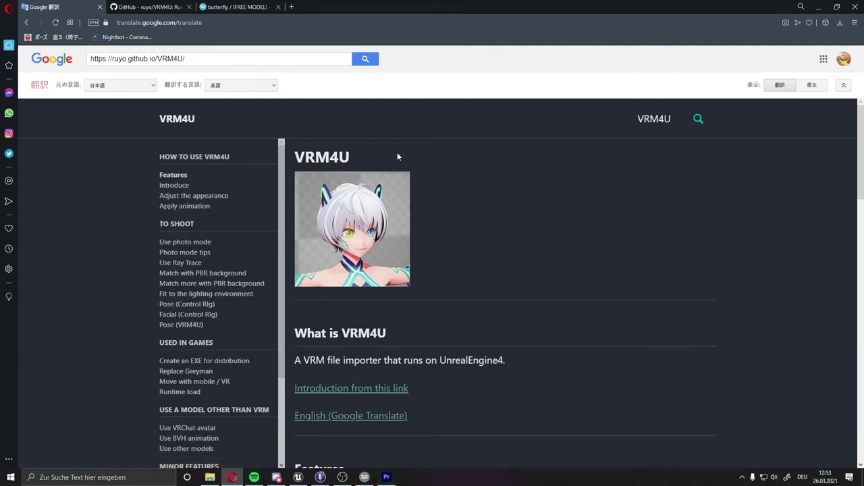
# Scroll through the translated VRM4U Features bullet list and back up.
pyautogui.scroll(-1, 478, 334)
pyautogui.scroll(-2, 478, 334)
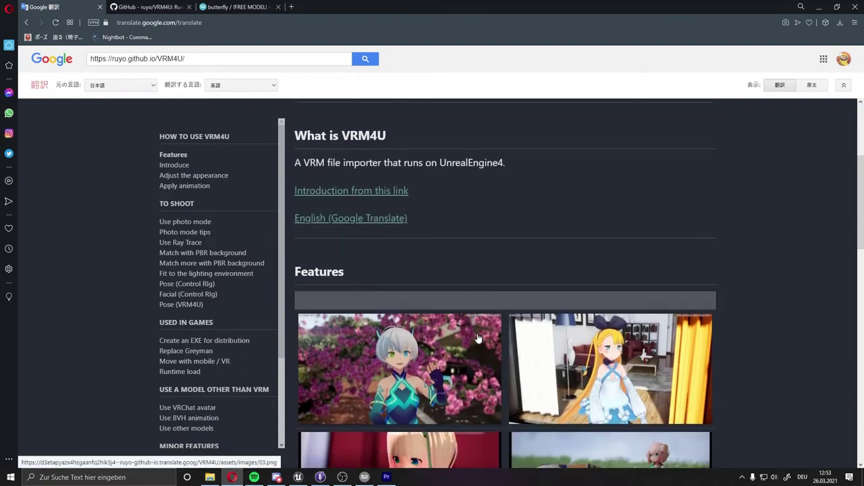
pyautogui.scroll(-3, 477, 333)
pyautogui.scroll(-3, 477, 333)
pyautogui.scroll(-2, 478, 338)
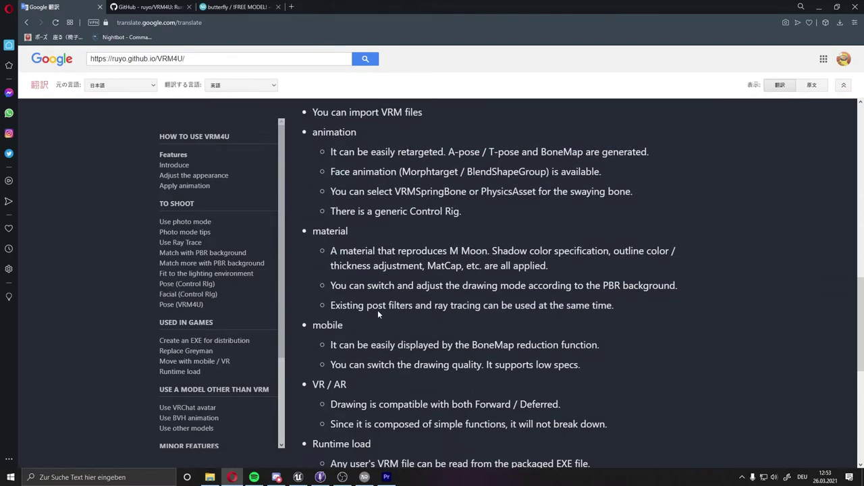
pyautogui.scroll(-1, 434, 296)
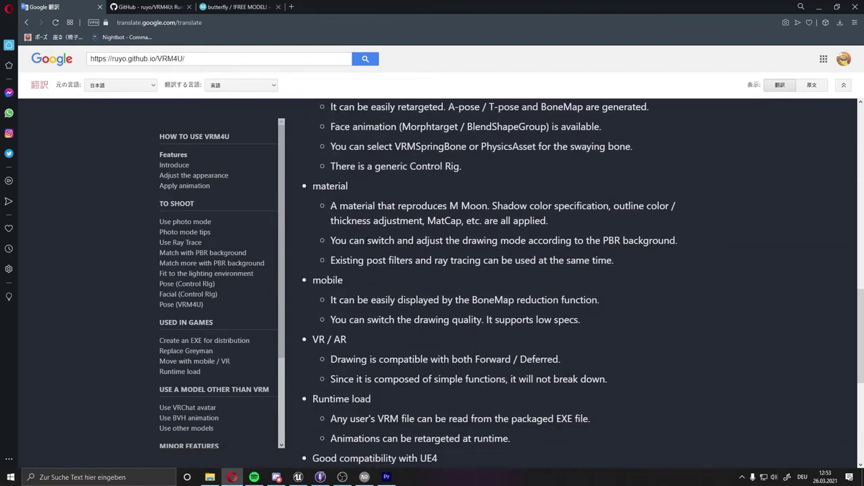
pyautogui.scroll(-1, 434, 296)
pyautogui.scroll(-3, 434, 296)
pyautogui.scroll(2, 435, 295)
pyautogui.scroll(2, 437, 294)
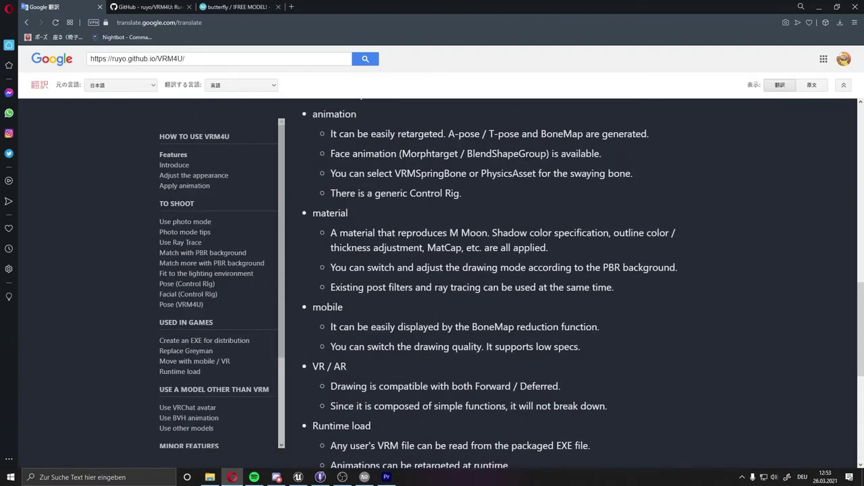
pyautogui.scroll(3, 438, 293)
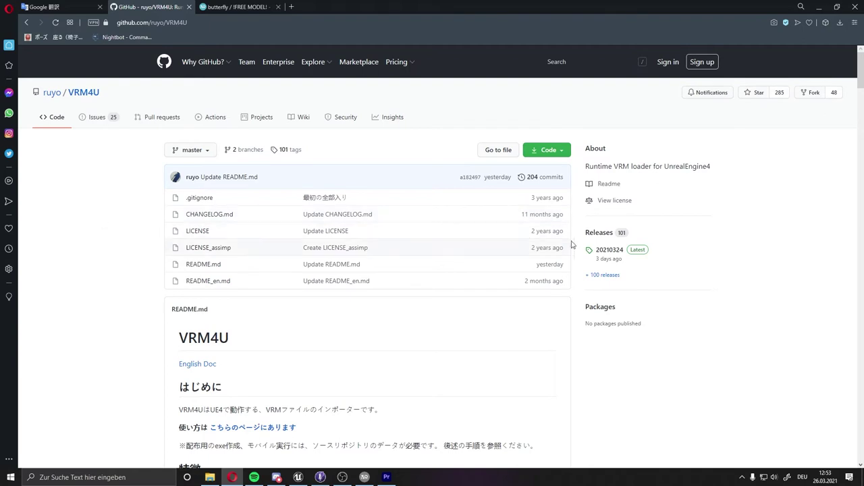
# Open the 20210324 VRM4U release and download VRM4U_4_26_20210324.zip.
pyautogui.click(608, 251)
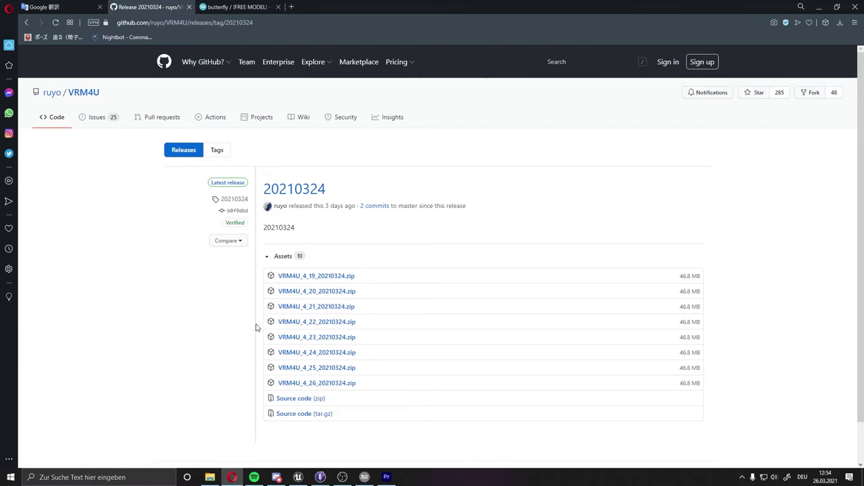
pyautogui.click(304, 383)
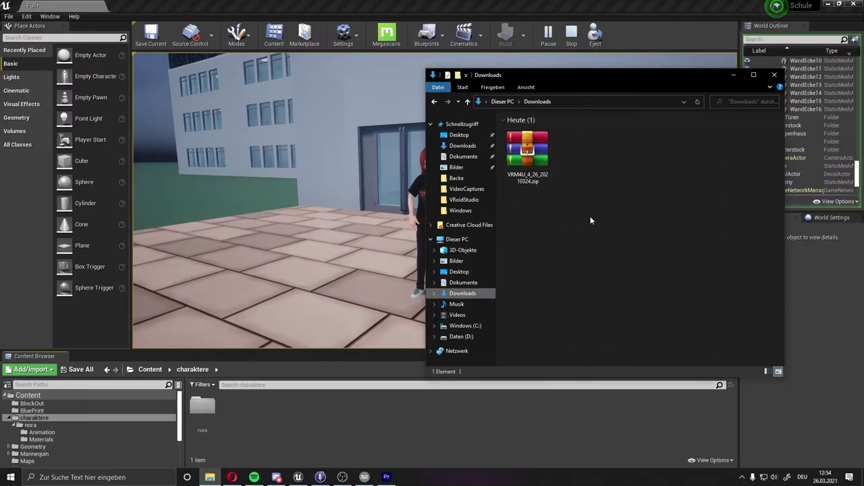
# Extract VRM4U_4_26_20210324.zip into Downloads with WinRAR's extract-here option.
pyautogui.click(541, 158)
pyautogui.rightClick(541, 158)
pyautogui.click(516, 191)
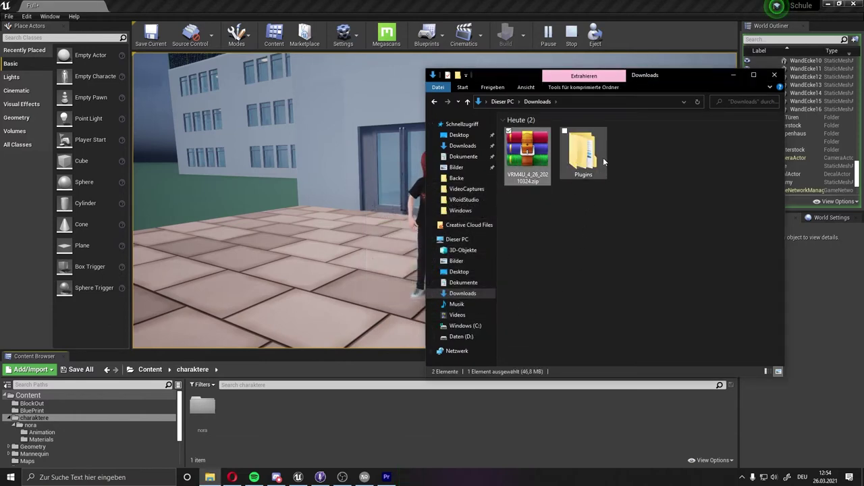
# Check the extracted Plugins folder, then bring up the open File Explorer windows.
pyautogui.click(593, 156)
pyautogui.moveTo(574, 75); pyautogui.dragTo(599, 73)
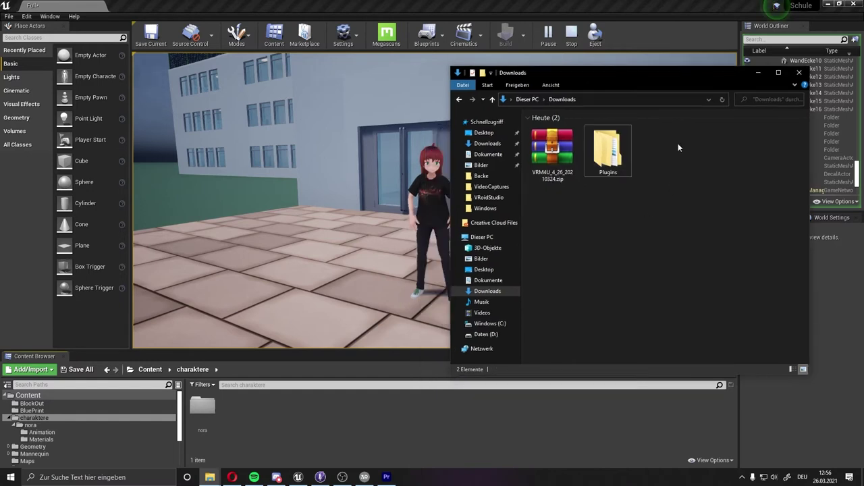
pyautogui.click(646, 277)
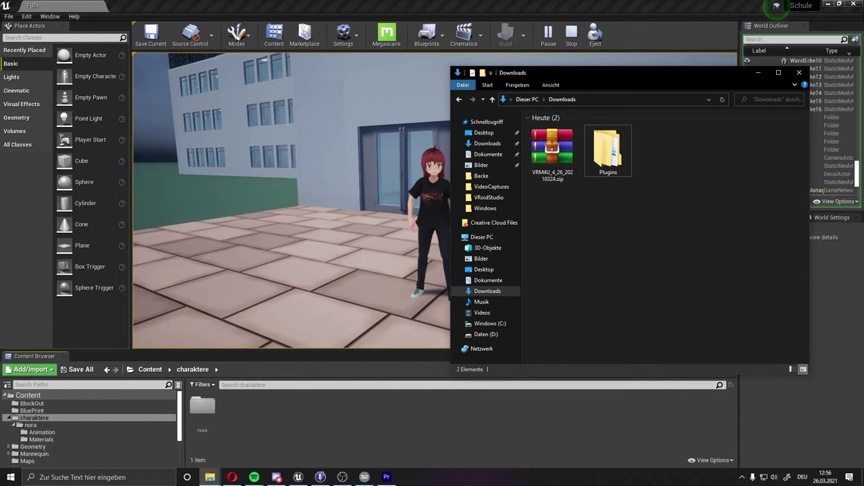
pyautogui.moveTo(212, 478)
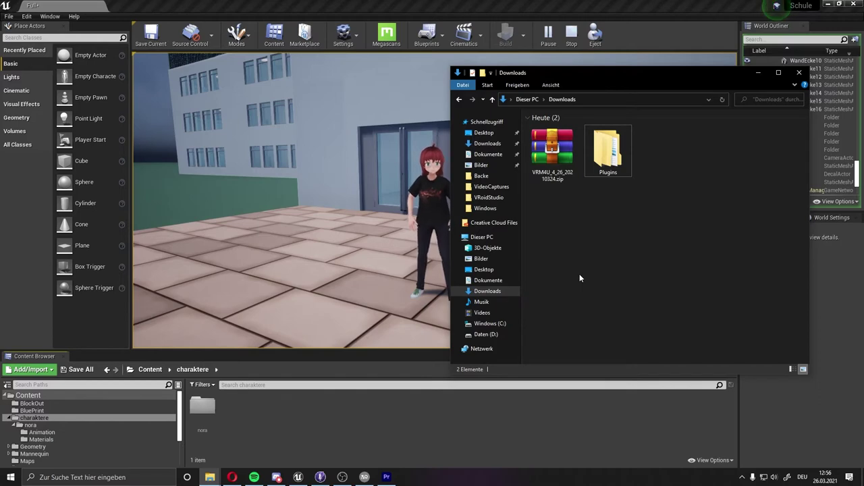
pyautogui.click(210, 477)
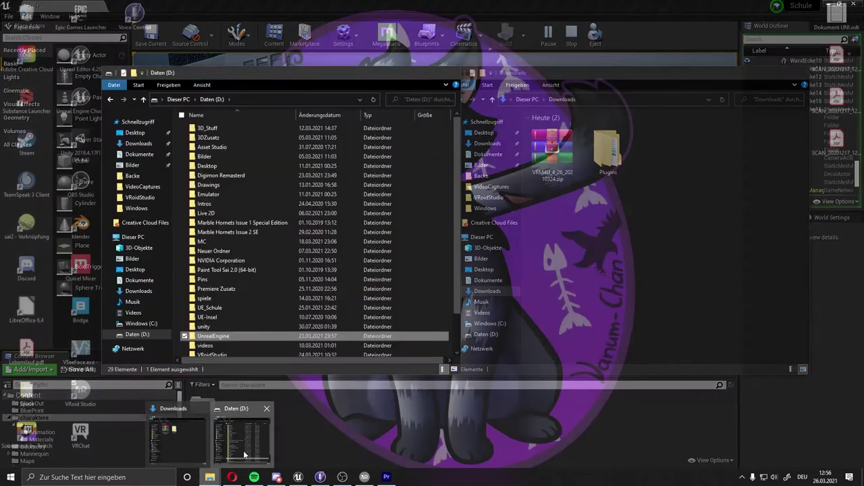
# Open D:\UnrealEngine\Schule 4.26, then close both the Downloads and Schule 4.26 Explorer windows.
pyautogui.click(242, 437)
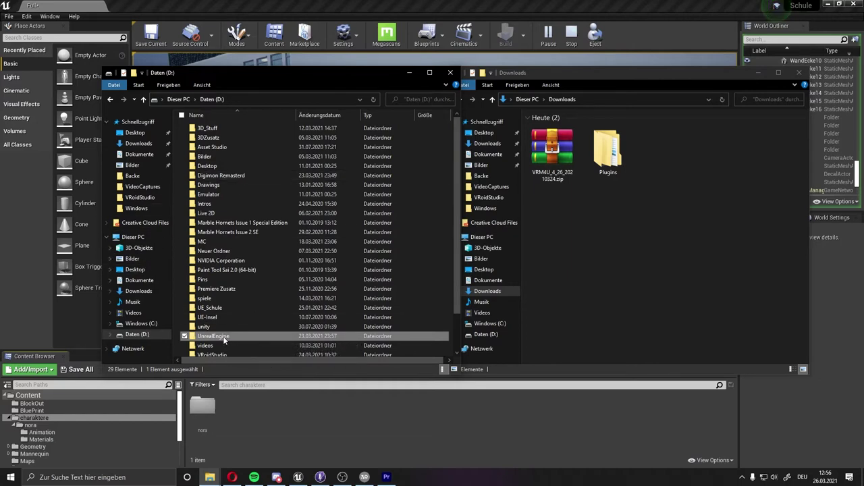
pyautogui.doubleClick(222, 336)
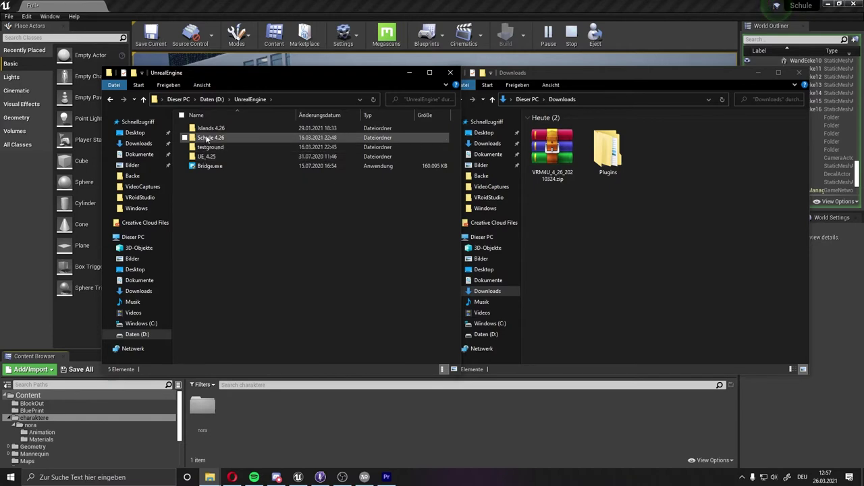
pyautogui.doubleClick(207, 138)
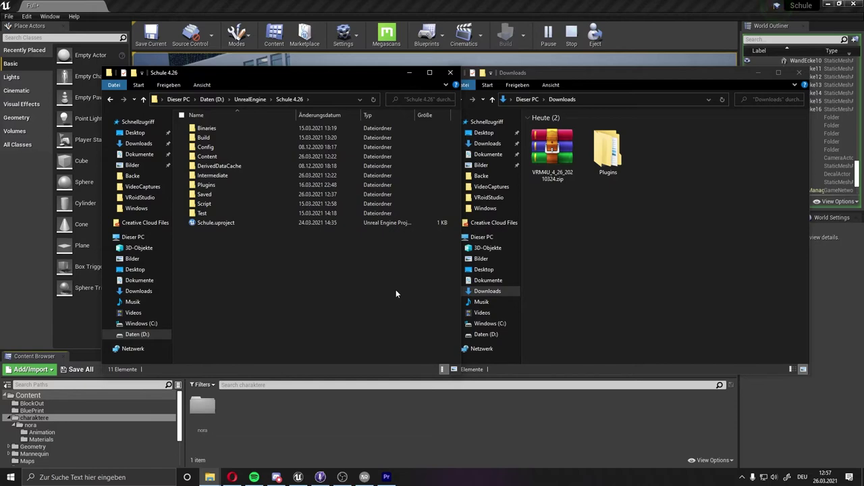
pyautogui.click(800, 73)
pyautogui.click(451, 72)
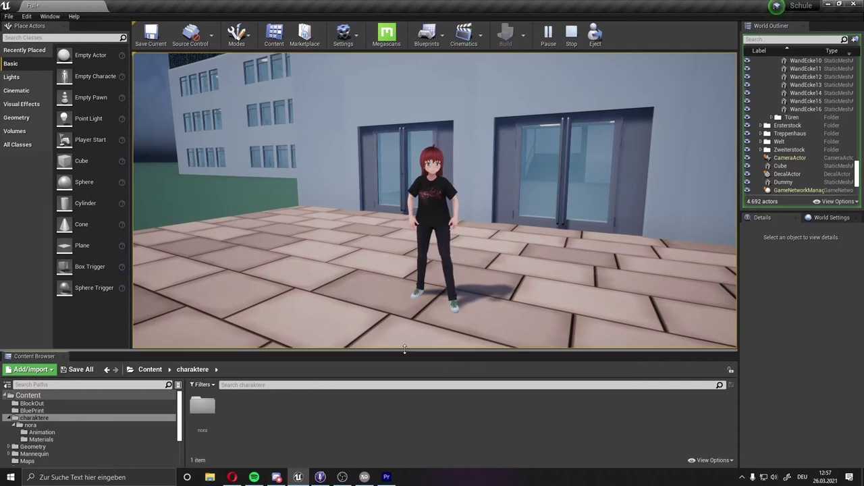
# Search the Plugins list for 'vrm' to confirm the VRM4U plugin is enabled.
pyautogui.click(349, 47)
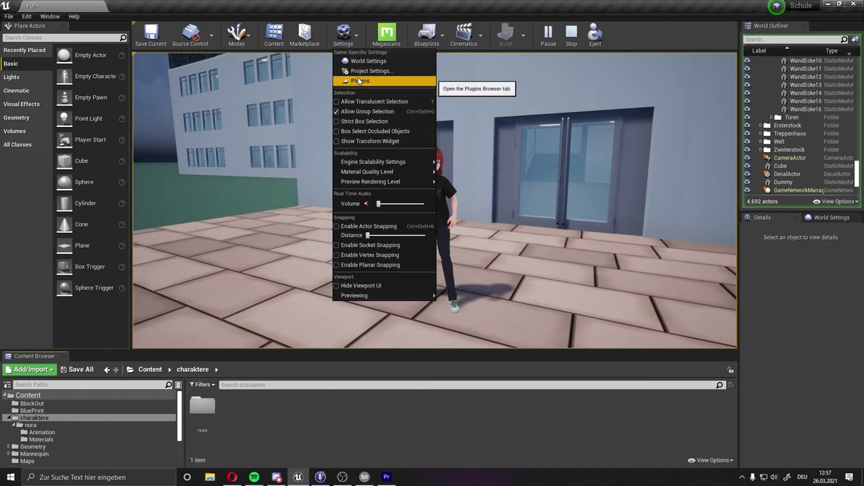
pyautogui.click(359, 80)
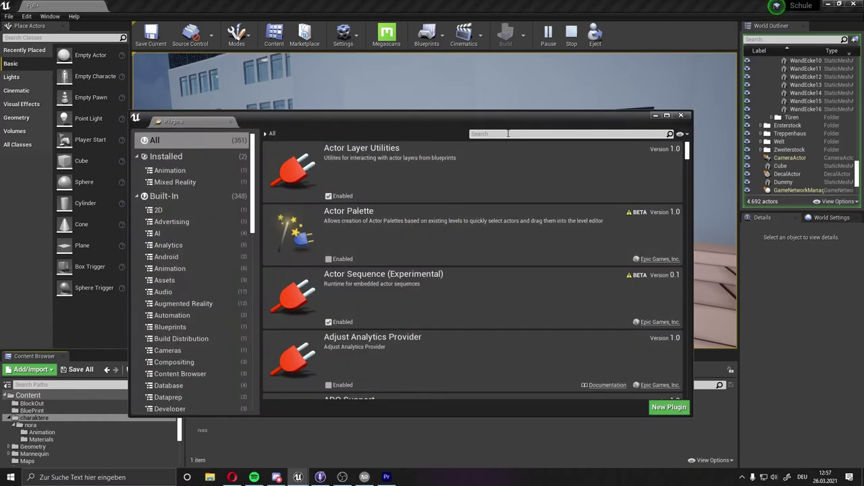
pyautogui.write('vrm')
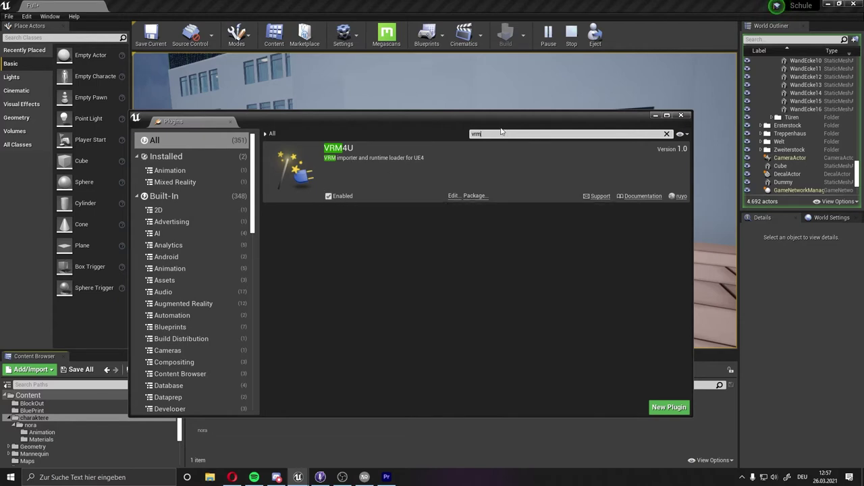
pyautogui.click(656, 114)
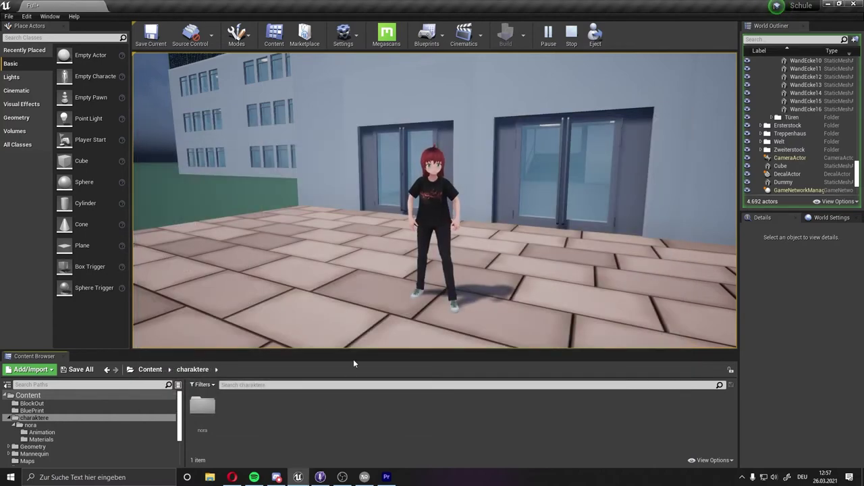
# Stop the running play session and pull the editor camera back over the level.
pyautogui.moveTo(361, 351); pyautogui.dragTo(361, 297)
pyautogui.click(548, 33)
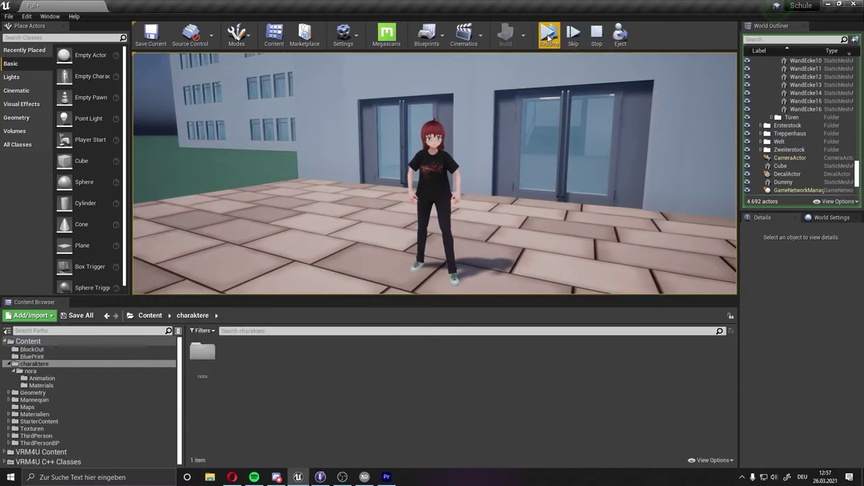
pyautogui.click(595, 37)
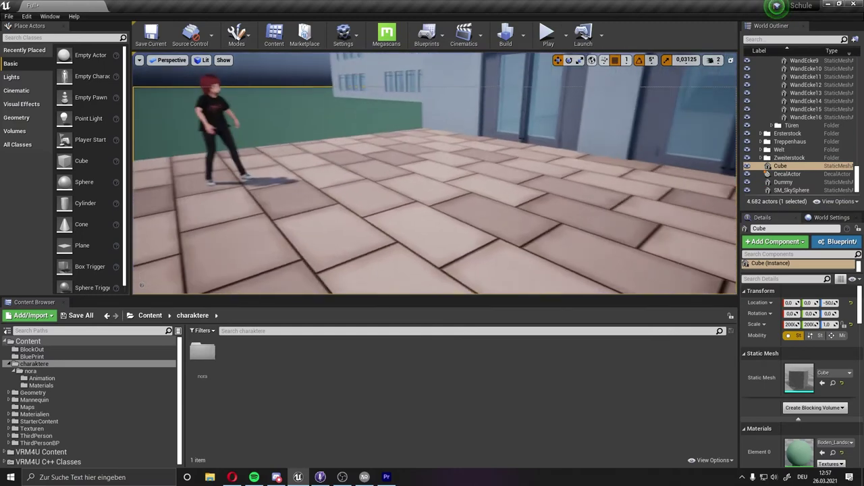
pyautogui.moveTo(435, 173); pyautogui.dragTo(435, 173, button='right')
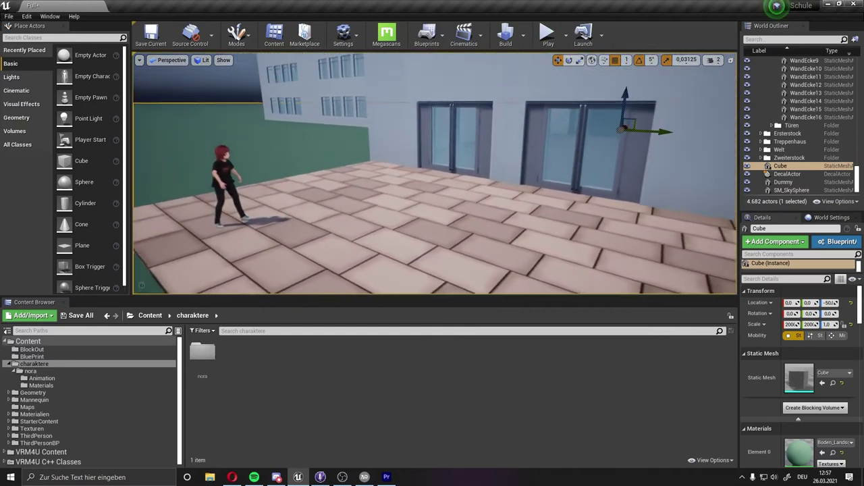
pyautogui.moveTo(546, 234); pyautogui.dragTo(546, 234, button='right')
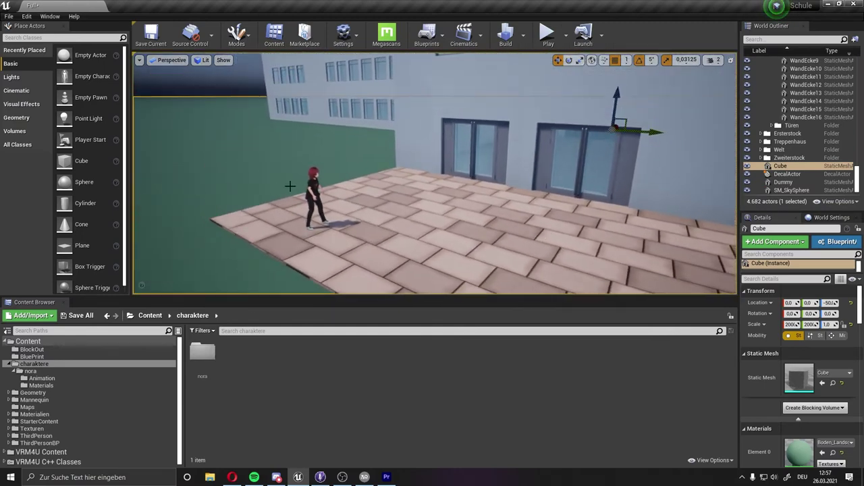
# Create a Julia folder inside charaktere and open it.
pyautogui.rightClick(312, 376)
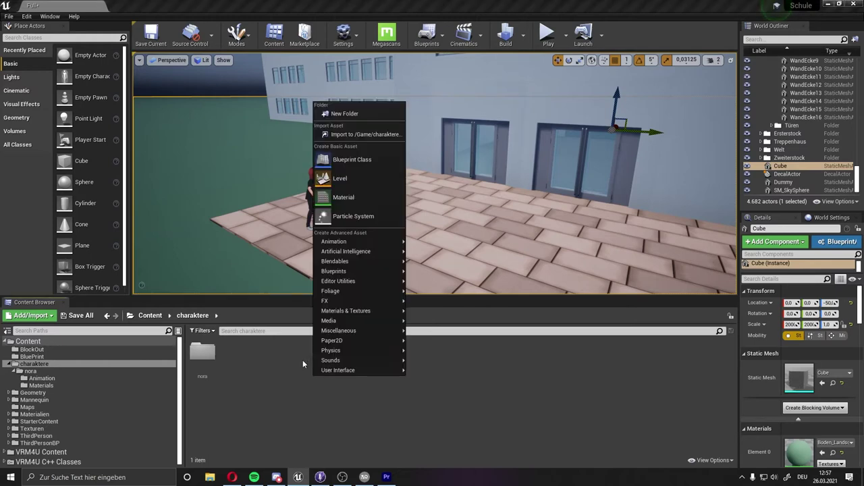
pyautogui.click(341, 113)
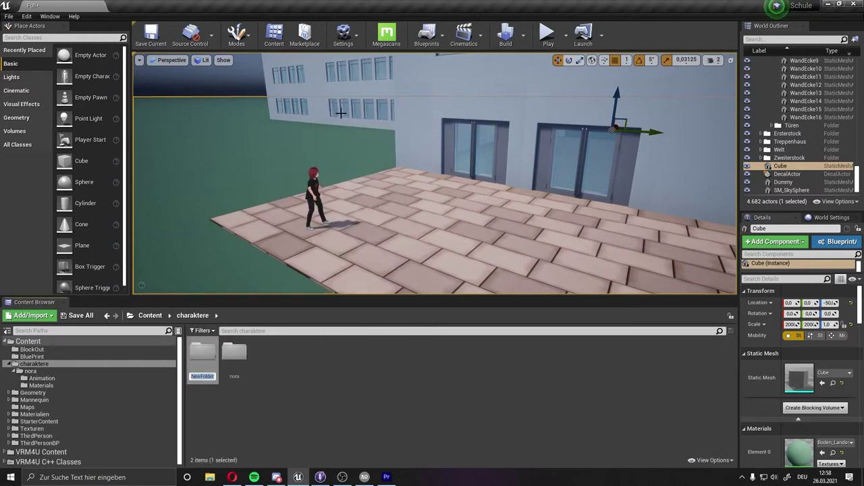
pyautogui.write('Judi')
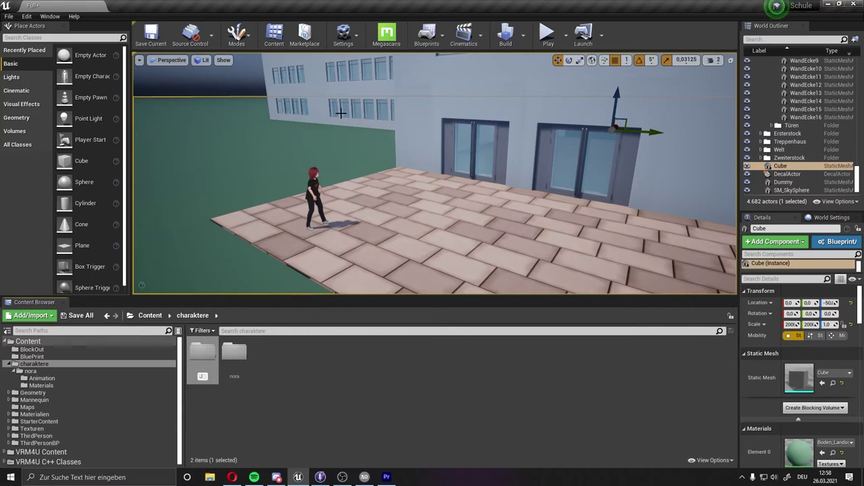
pyautogui.write('a')
pyautogui.press('Return')
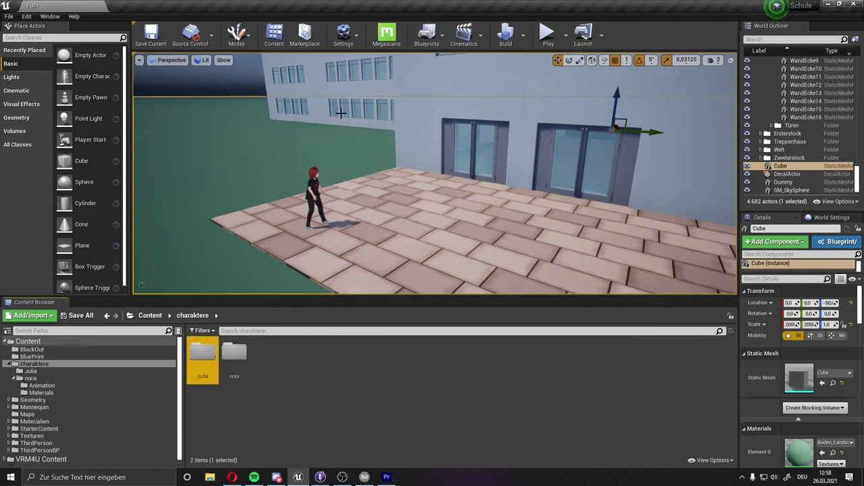
pyautogui.doubleClick(208, 365)
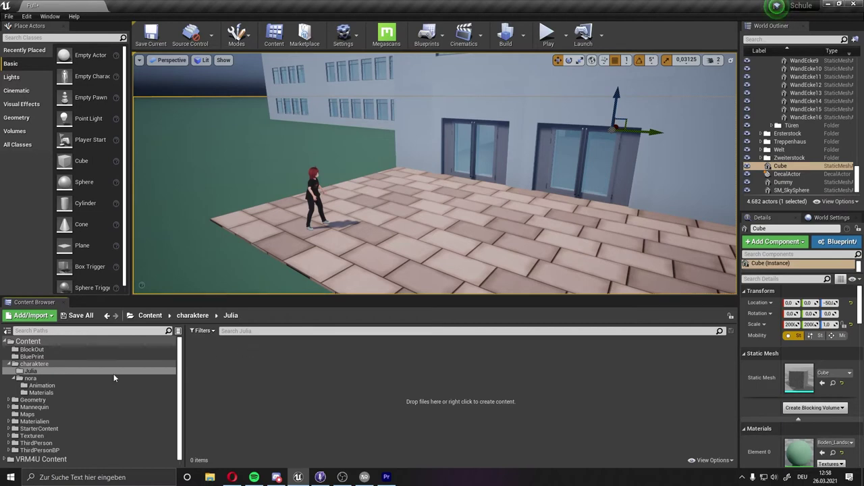
# Add Animation and Materials subfolders inside the Julia folder.
pyautogui.rightClick(232, 365)
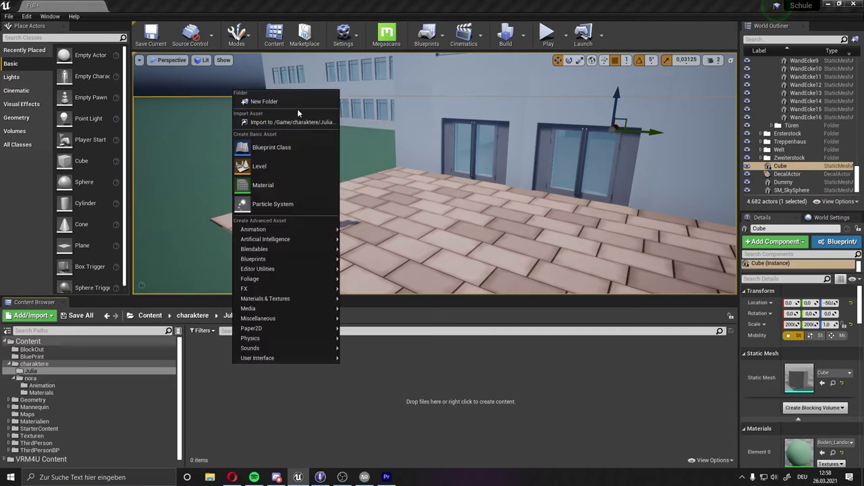
pyautogui.click(291, 102)
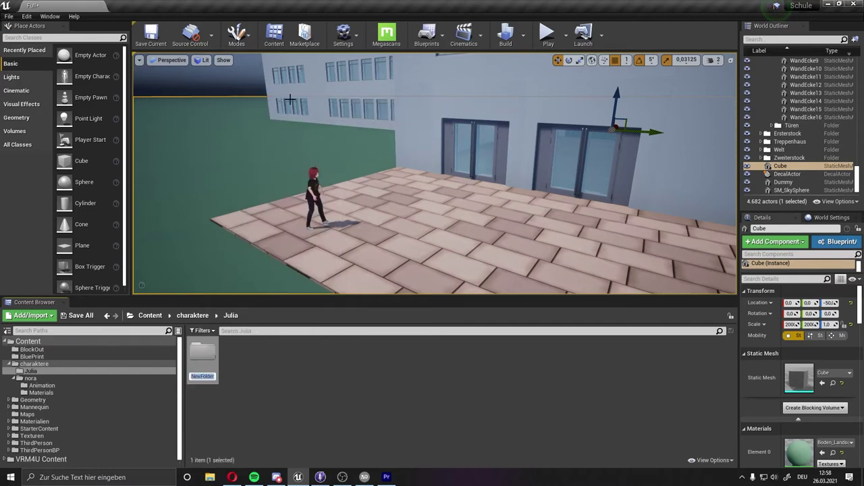
pyautogui.write('Animati')
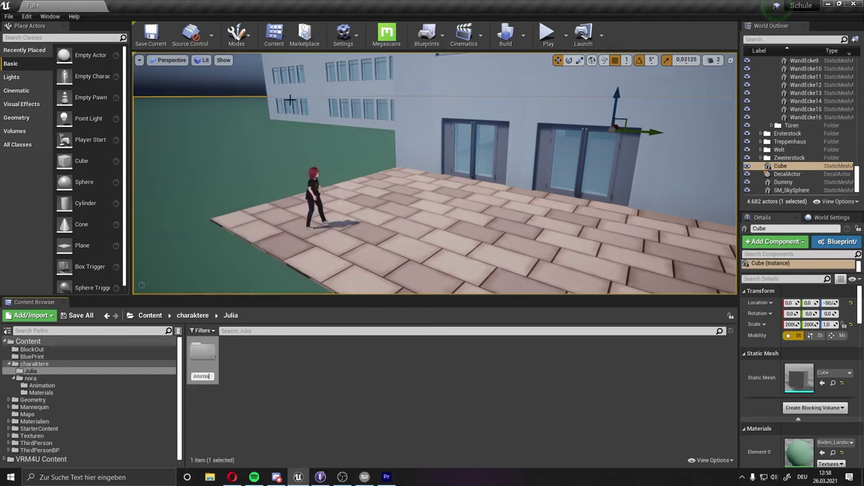
pyautogui.write('on')
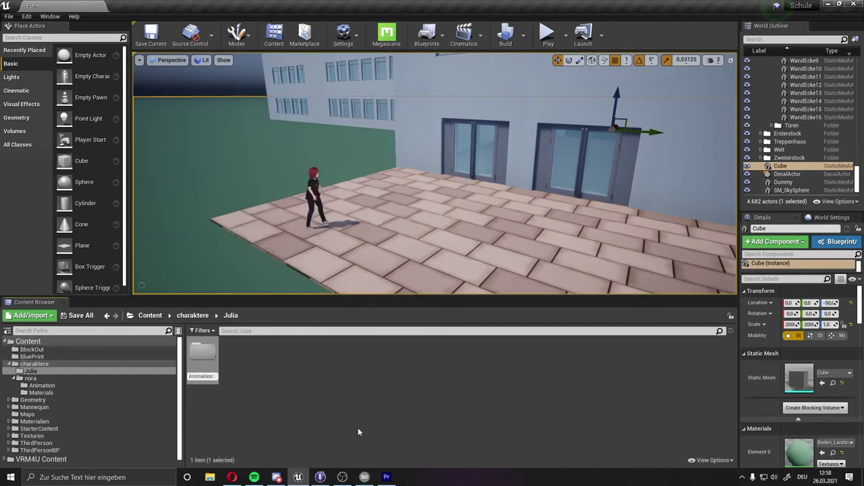
pyautogui.press('Return')
pyautogui.rightClick(316, 371)
pyautogui.click(362, 104)
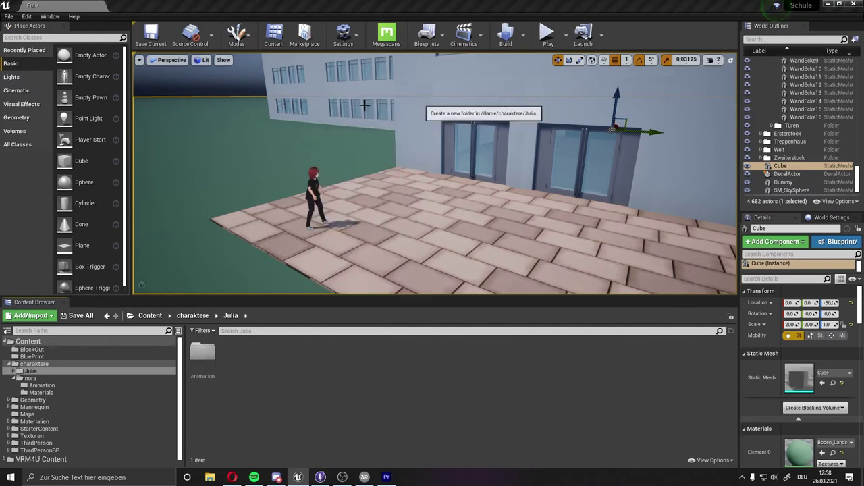
pyautogui.write('Mat')
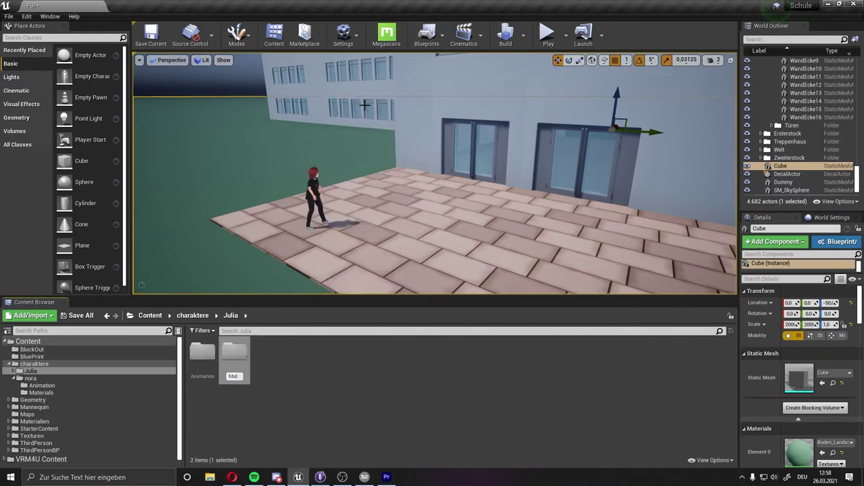
pyautogui.write('erials')
pyautogui.click(245, 260)
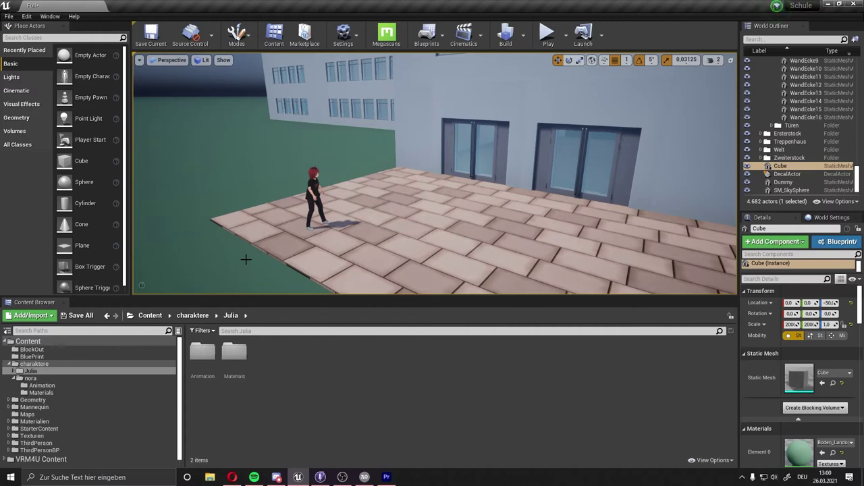
# Drag Julia.vrm from the VRoidStudio folder into the Julia folder and import with default VRM options.
pyautogui.hotkey('alt', 'Tab')
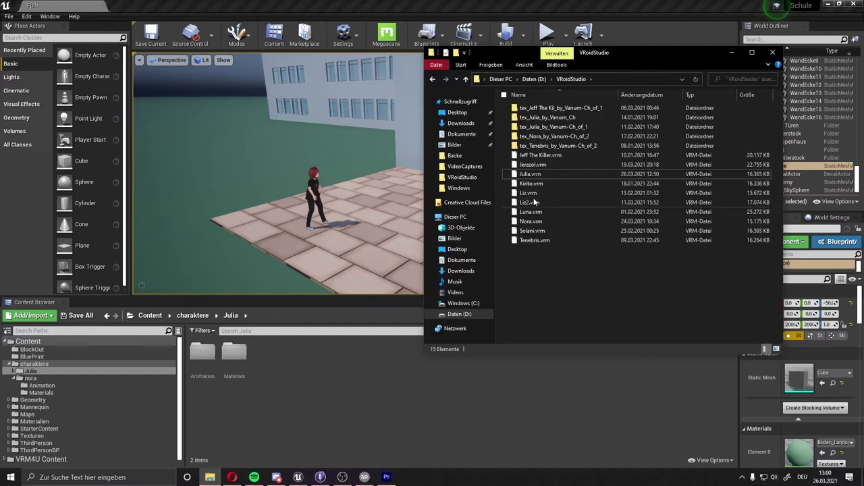
pyautogui.moveTo(535, 177); pyautogui.dragTo(361, 382)
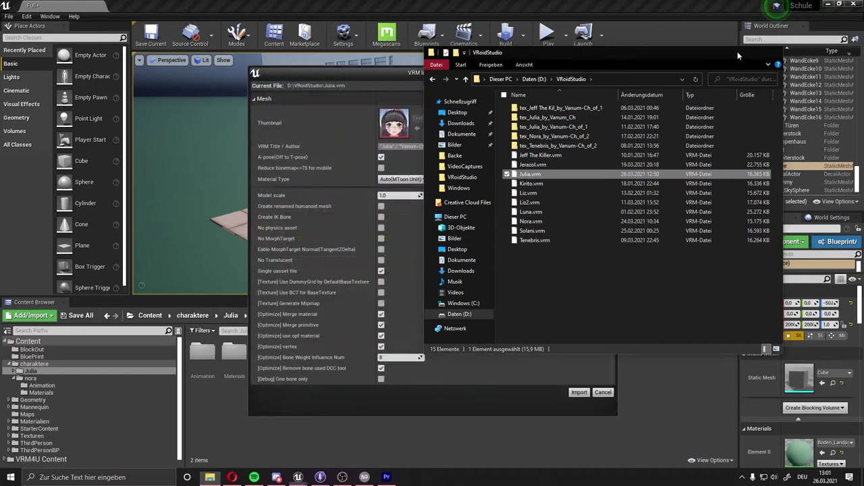
pyautogui.click(735, 52)
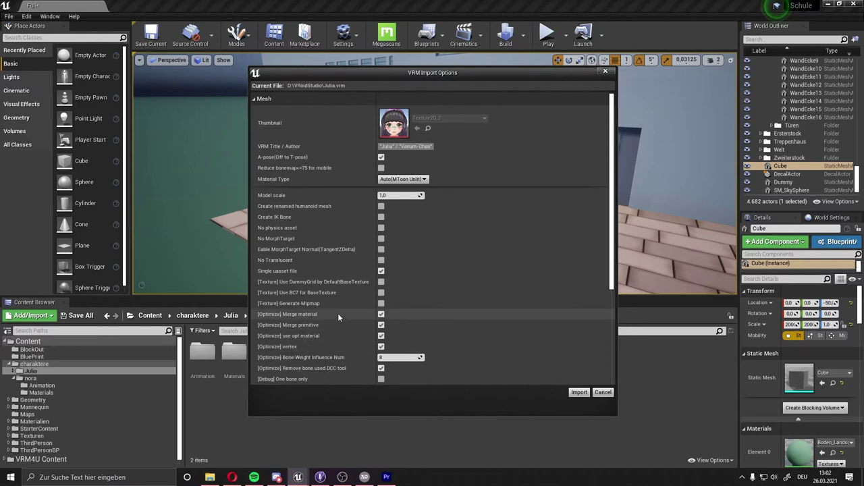
pyautogui.scroll(-2, 333, 324)
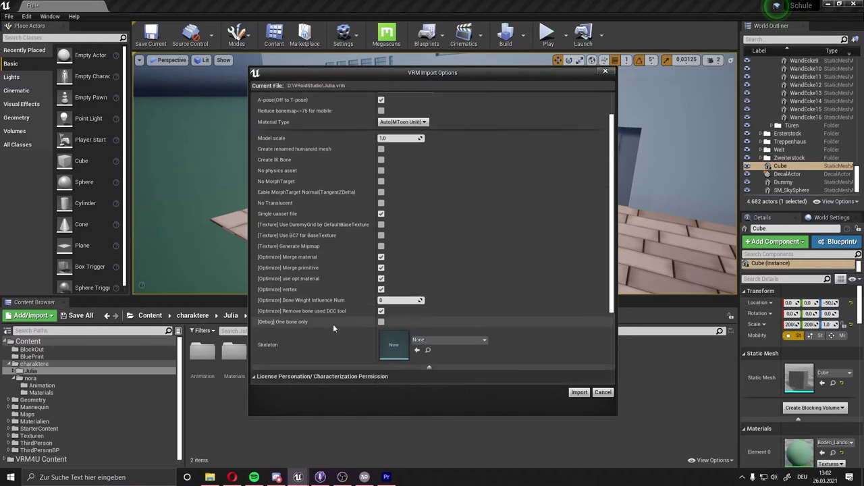
pyautogui.scroll(-3, 333, 324)
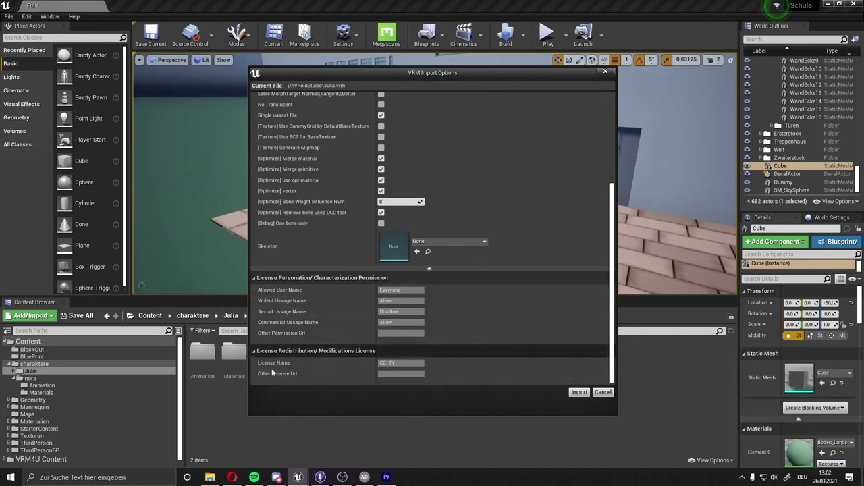
pyautogui.click(580, 392)
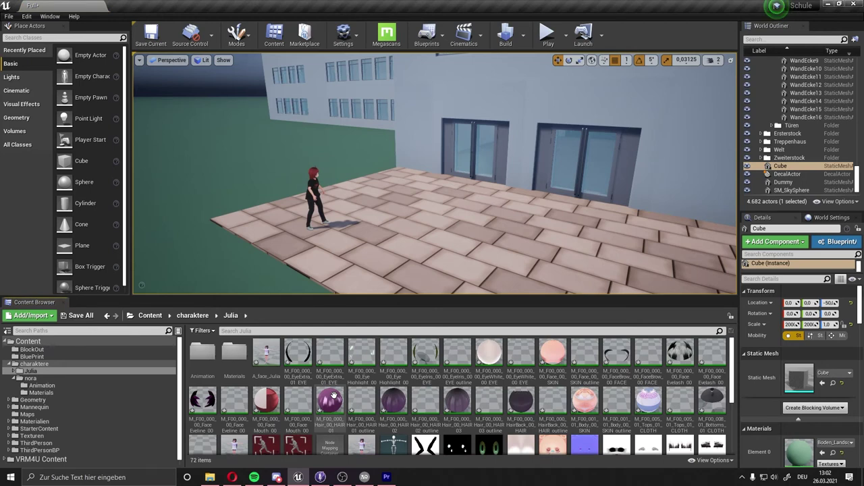
# Place the A_face_Julia character on the tiled floor beside the red-haired figure.
pyautogui.scroll(-2, 333, 395)
pyautogui.scroll(-2, 333, 395)
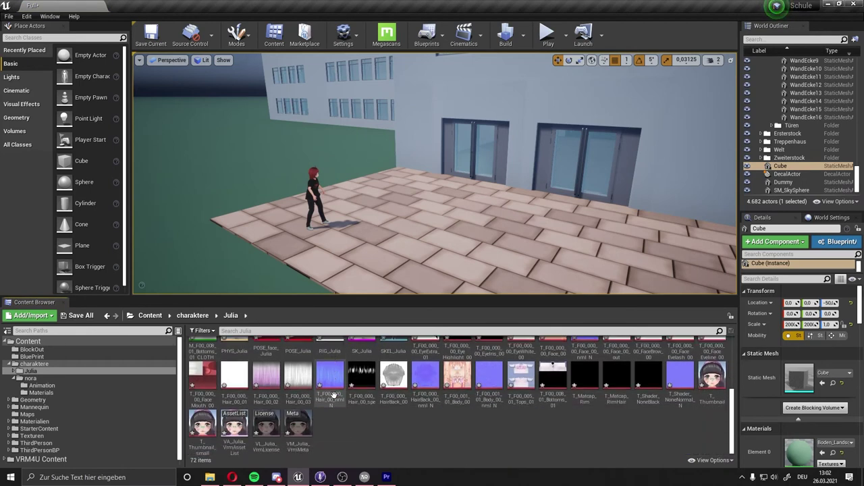
pyautogui.scroll(2, 333, 395)
pyautogui.scroll(2, 333, 395)
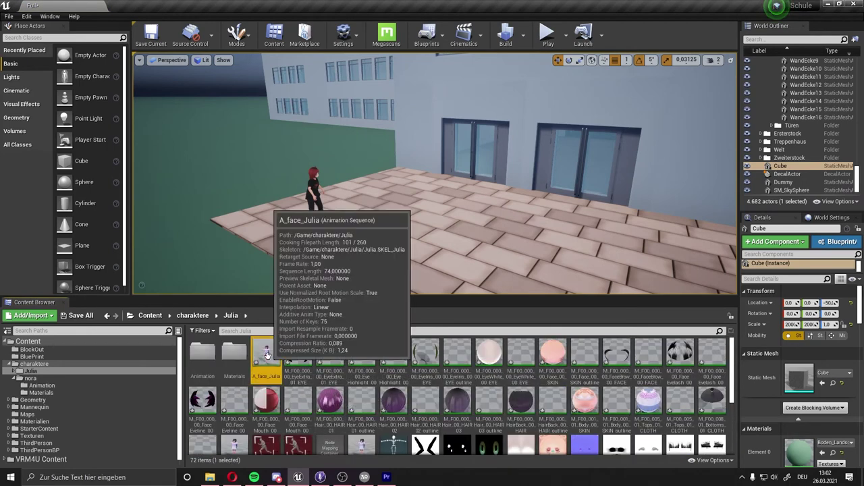
pyautogui.moveTo(266, 352); pyautogui.dragTo(418, 245)
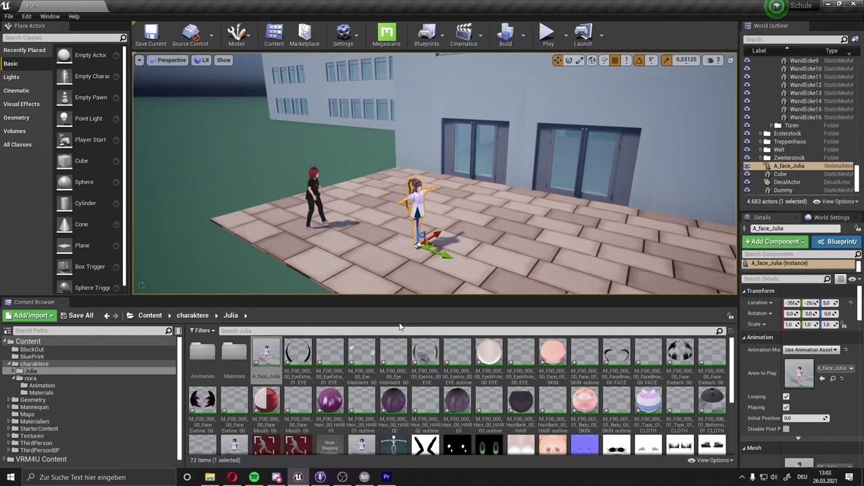
# Browse the imported assets, selecting VM_Julia_VrmMeta and then the first eye material.
pyautogui.scroll(-3, 485, 377)
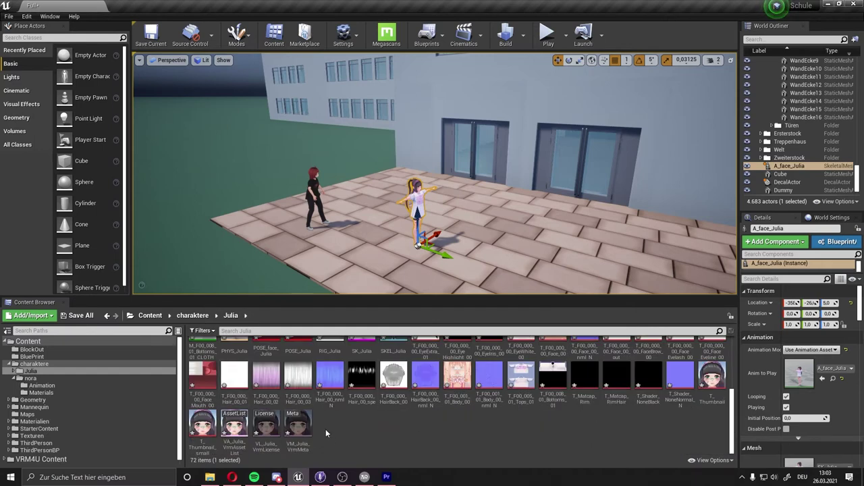
pyautogui.click(301, 427)
pyautogui.scroll(5, 378, 438)
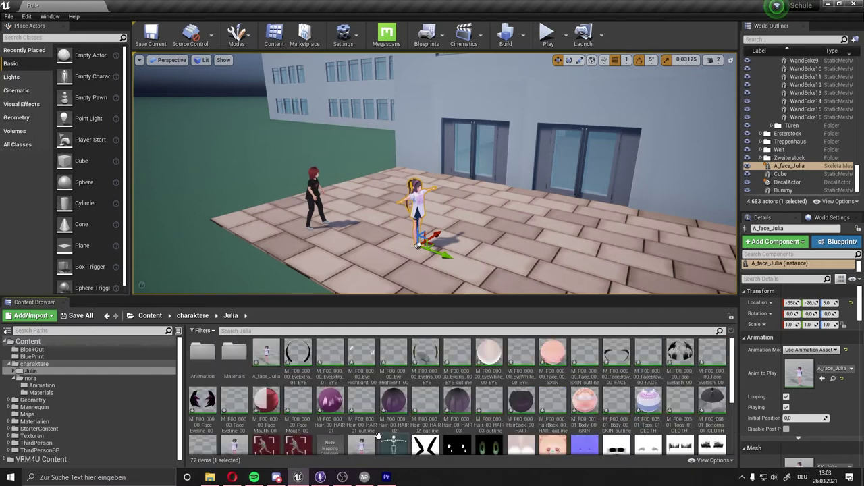
pyautogui.click(298, 354)
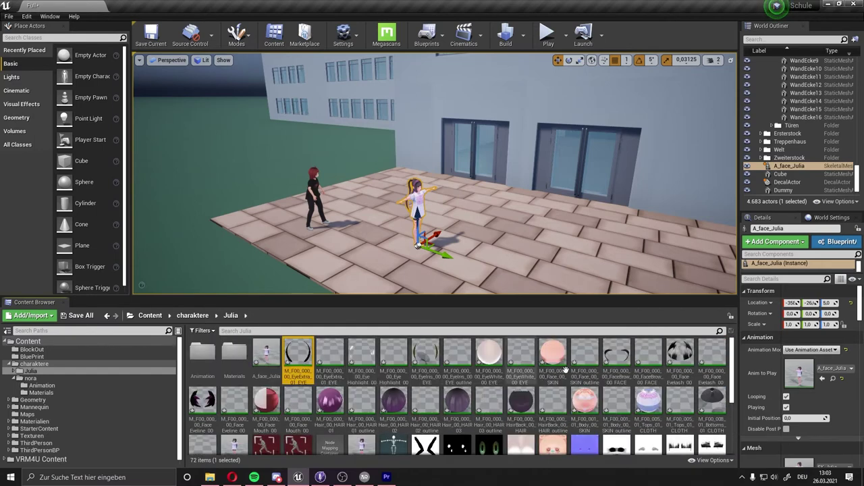
pyautogui.scroll(-1, 709, 405)
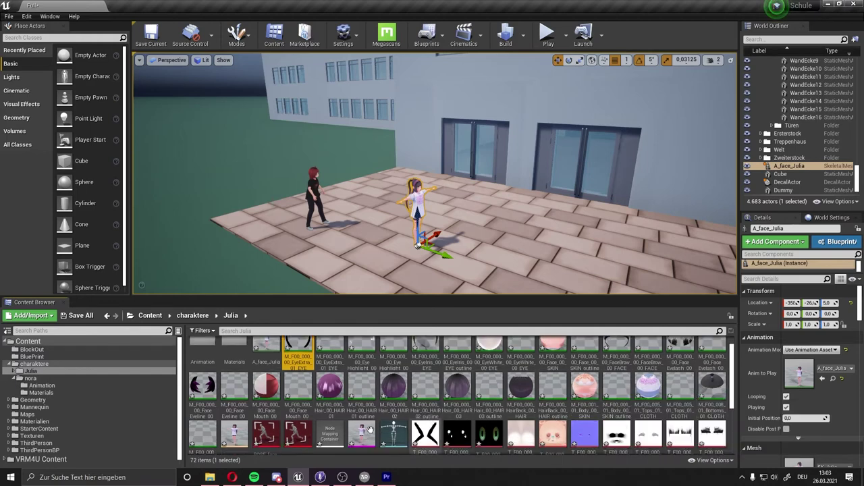
# Move the selected Julia materials, through Bottoms, into the Materials folder.
pyautogui.keyDown('shift'); pyautogui.click(705, 391); pyautogui.keyUp('shift')
pyautogui.scroll(-1, 472, 405)
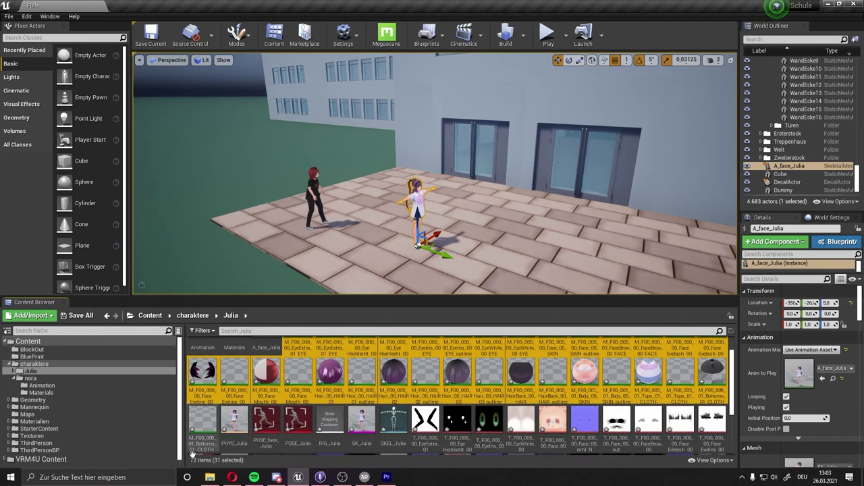
pyautogui.keyDown('ctrl'); pyautogui.click(199, 432); pyautogui.keyUp('ctrl')
pyautogui.scroll(2, 342, 380)
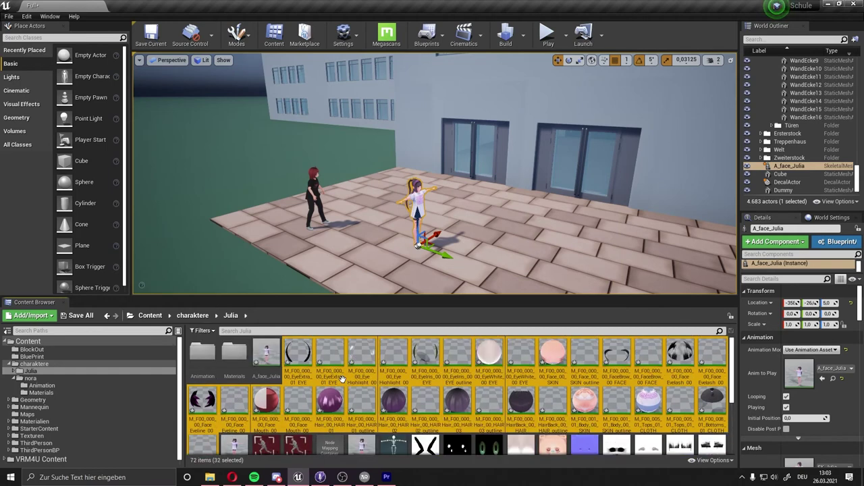
pyautogui.moveTo(343, 379); pyautogui.dragTo(239, 357)
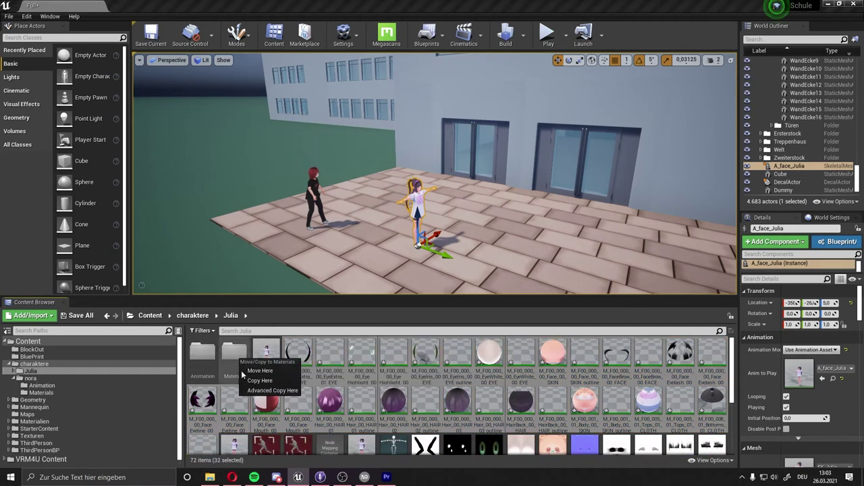
pyautogui.click(257, 371)
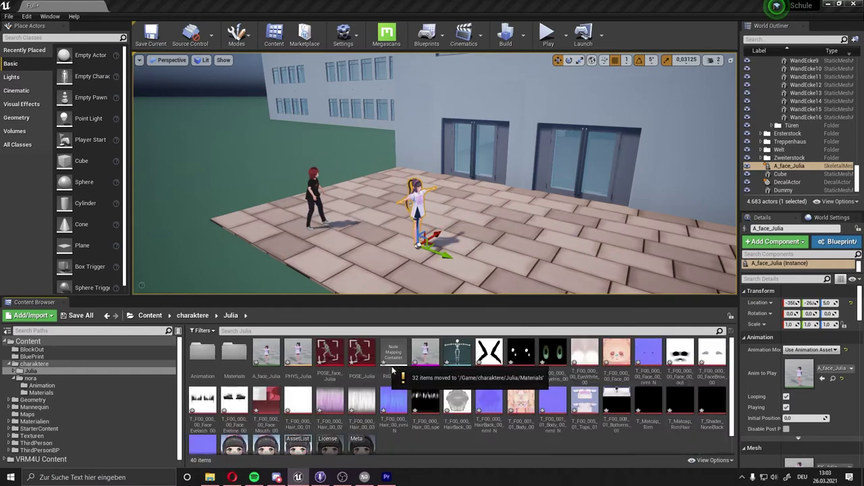
# Move the textures from EyeExtra_01 through Meta into the Materials folder.
pyautogui.click(485, 353)
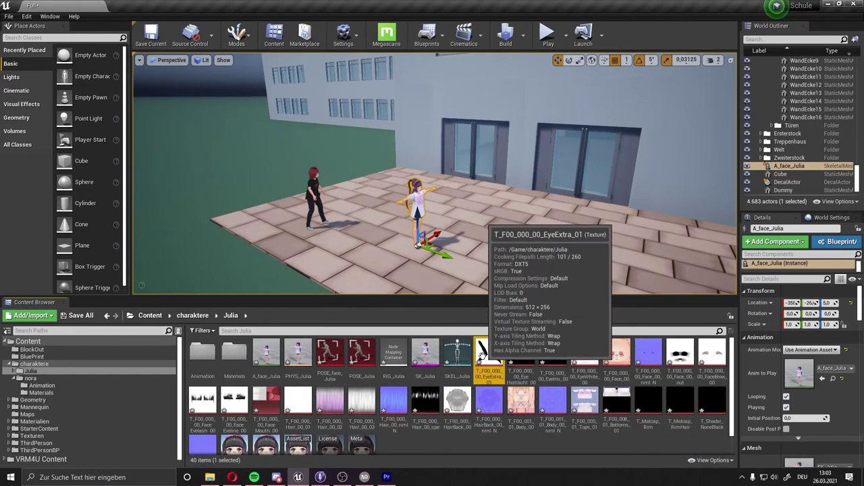
pyautogui.scroll(-1, 459, 378)
pyautogui.scroll(-1, 358, 437)
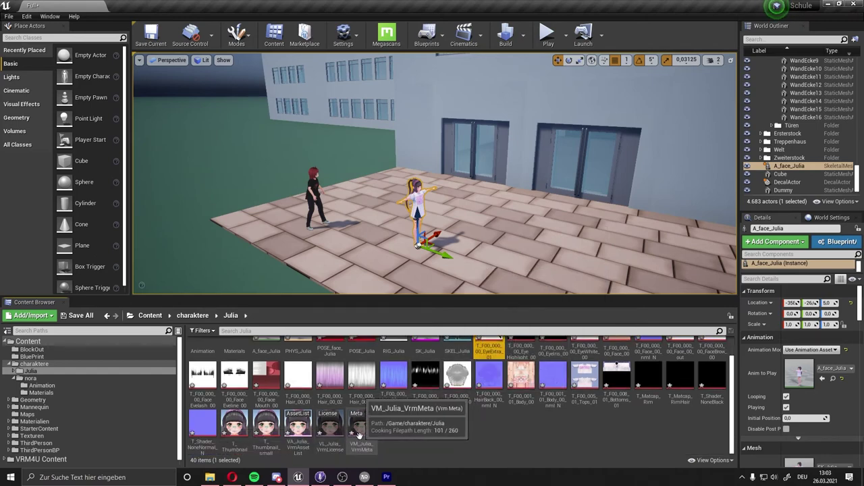
pyautogui.click(356, 432)
pyautogui.scroll(2, 439, 398)
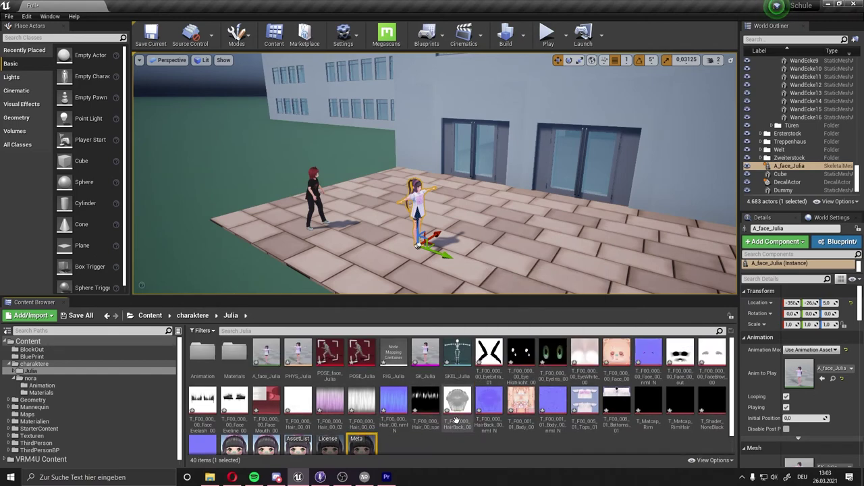
pyautogui.keyDown('shift'); pyautogui.click(493, 351); pyautogui.keyUp('shift')
pyautogui.moveTo(494, 351); pyautogui.dragTo(232, 355)
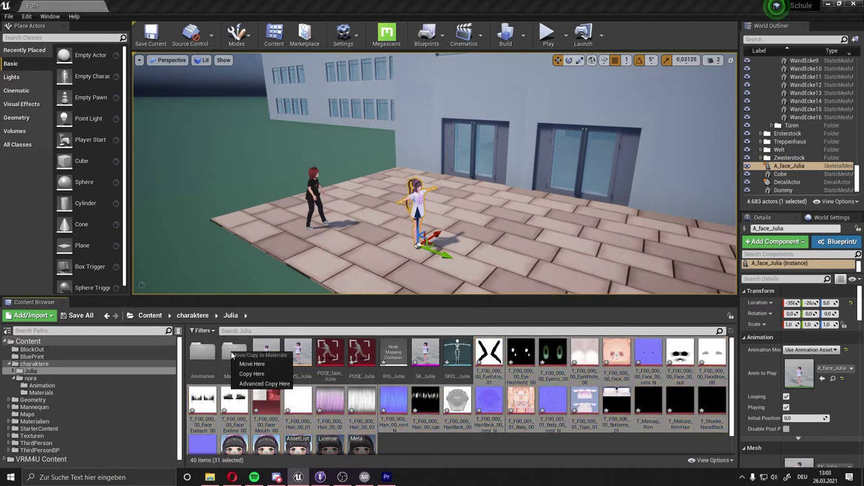
pyautogui.click(251, 364)
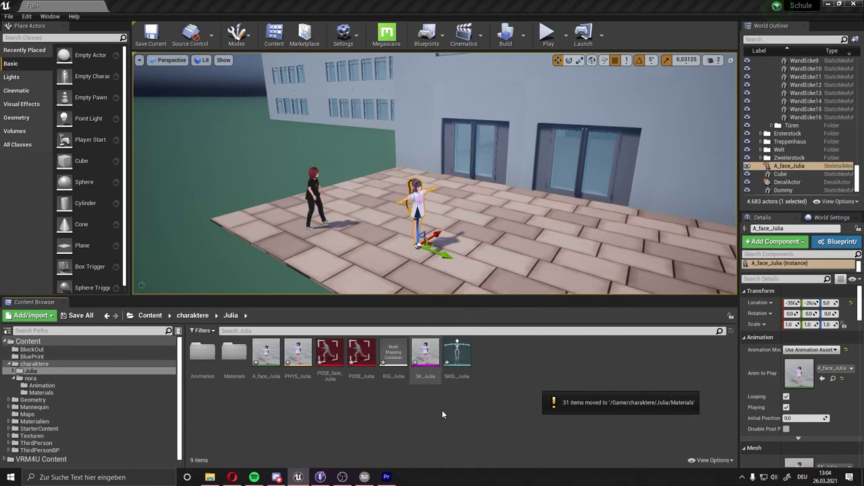
# Save the seven remaining Julia assets, including SKEL_Julia, then clear the selection.
pyautogui.click(459, 355)
pyautogui.keyDown('shift'); pyautogui.click(270, 351); pyautogui.keyUp('shift')
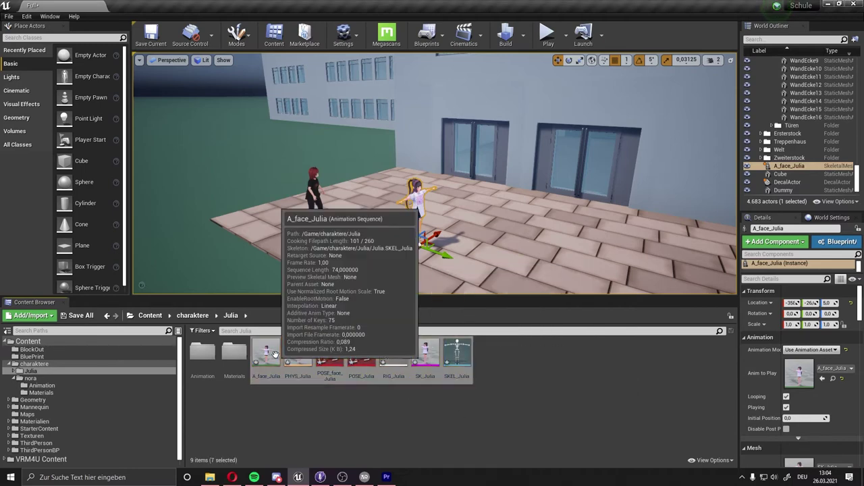
pyautogui.rightClick(277, 354)
pyautogui.click(300, 206)
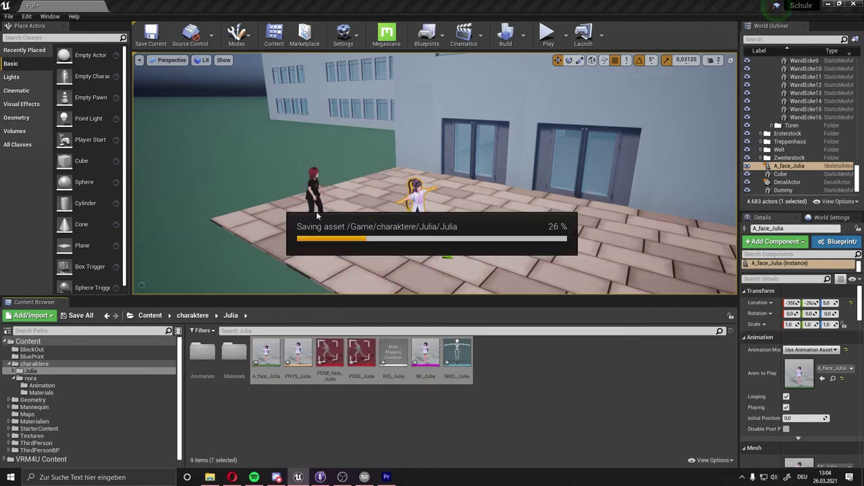
pyautogui.click(541, 418)
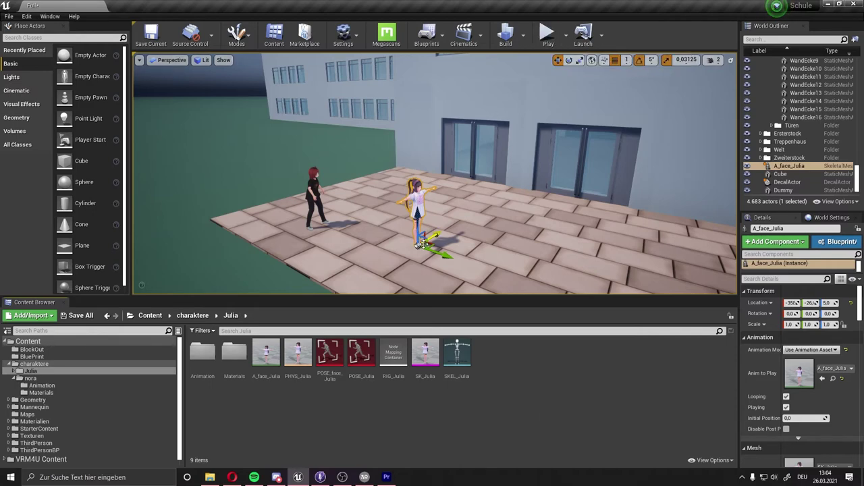
# Play-test, run and jump the player over to Julia, then exit and look down on both.
pyautogui.click(548, 31)
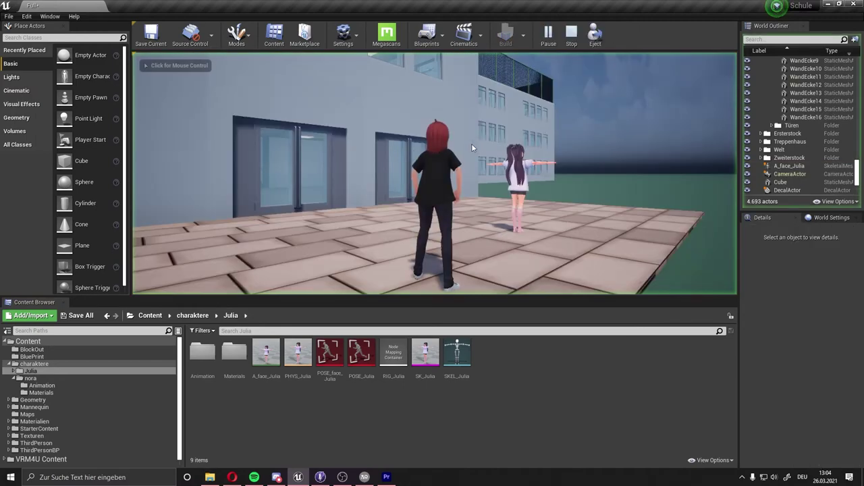
pyautogui.press('a')
pyautogui.press('space')
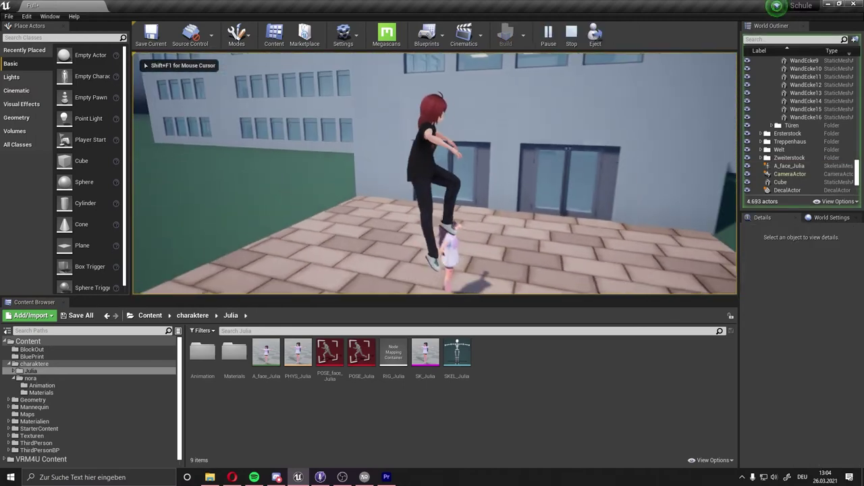
pyautogui.press('w')
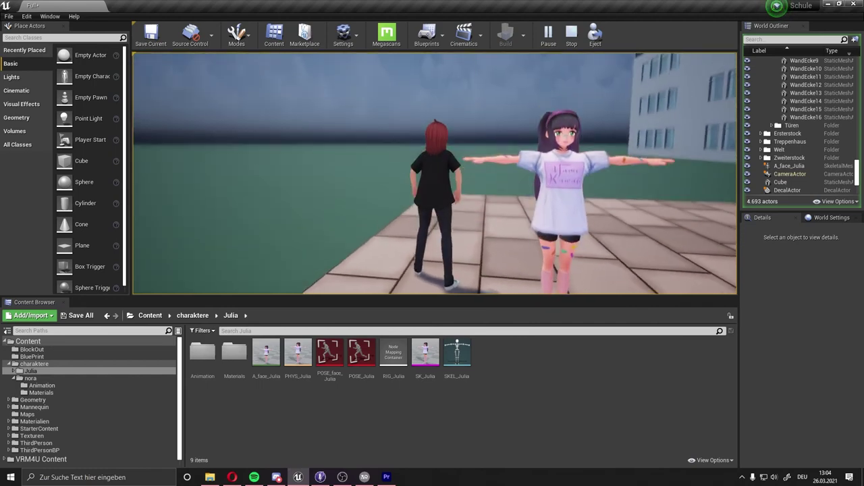
pyautogui.press('s')
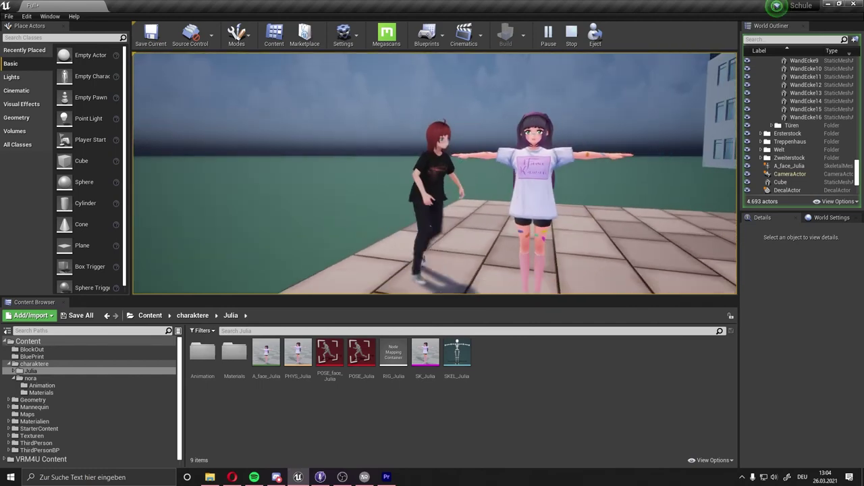
pyautogui.press('Escape')
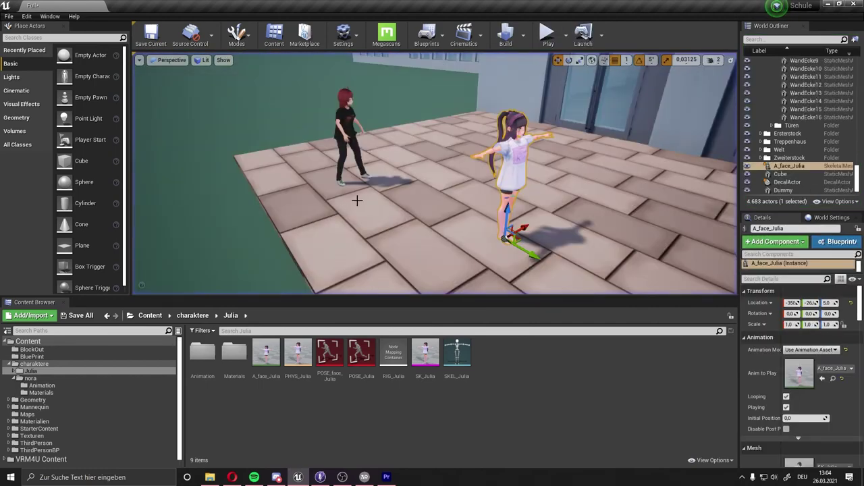
pyautogui.moveTo(454, 163); pyautogui.dragTo(453, 170, button='right')
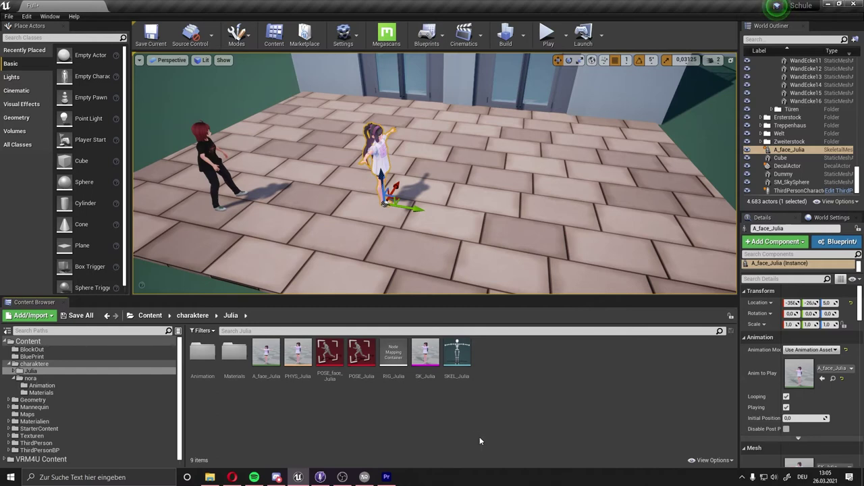
# Open SKEL_Julia, select the Humanoid rig in Retarget Manager, and review the J_Bip bone mapping.
pyautogui.doubleClick(463, 349)
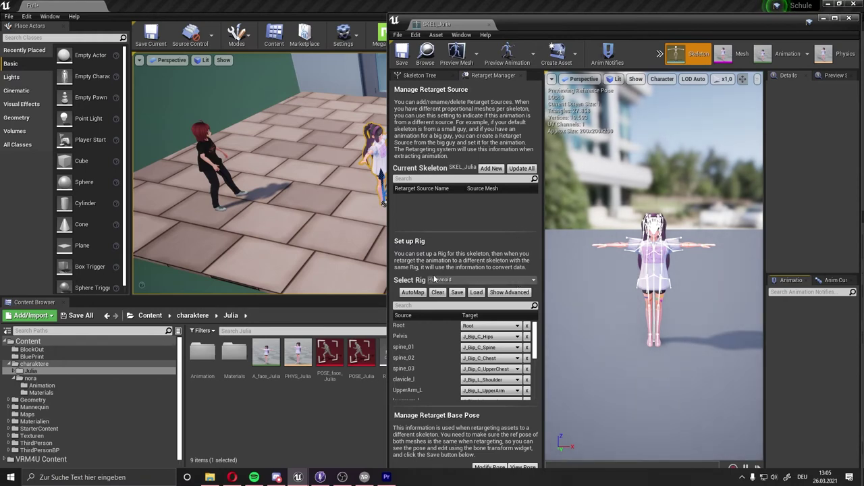
pyautogui.click(468, 279)
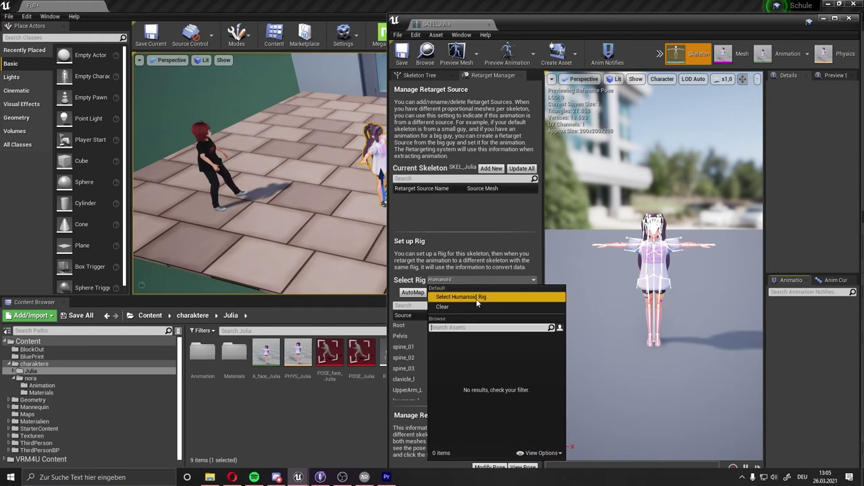
pyautogui.click(476, 298)
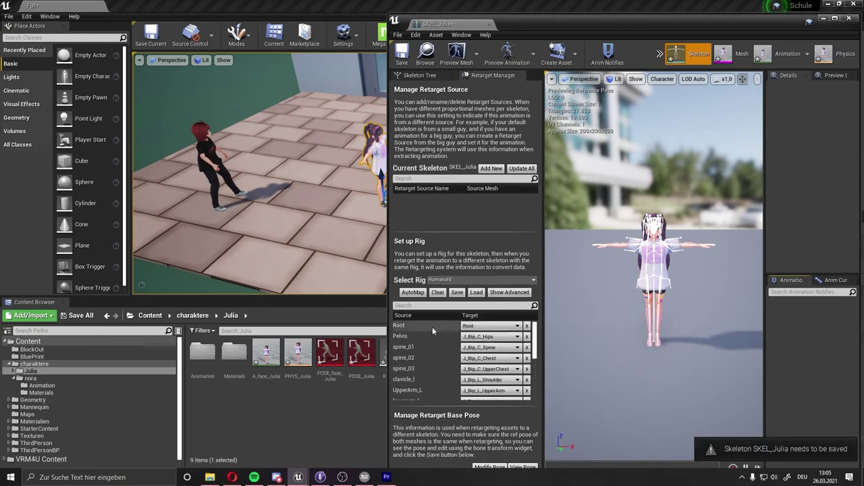
pyautogui.scroll(-5, 505, 346)
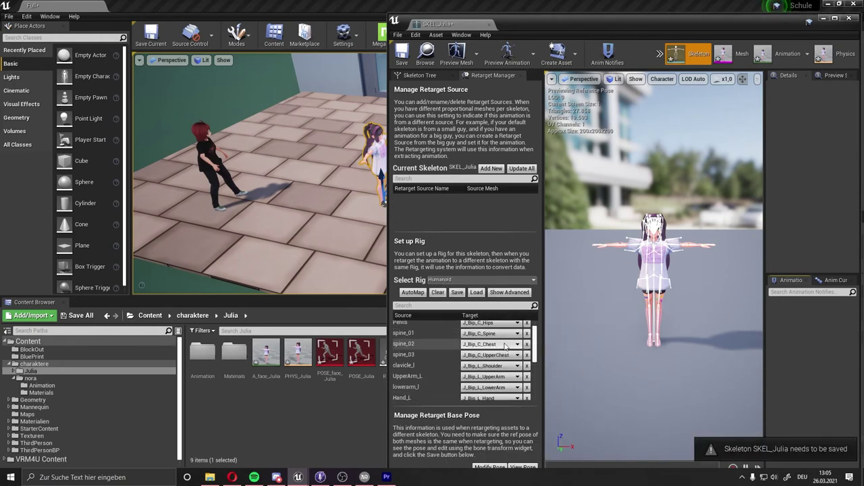
pyautogui.scroll(-3, 505, 346)
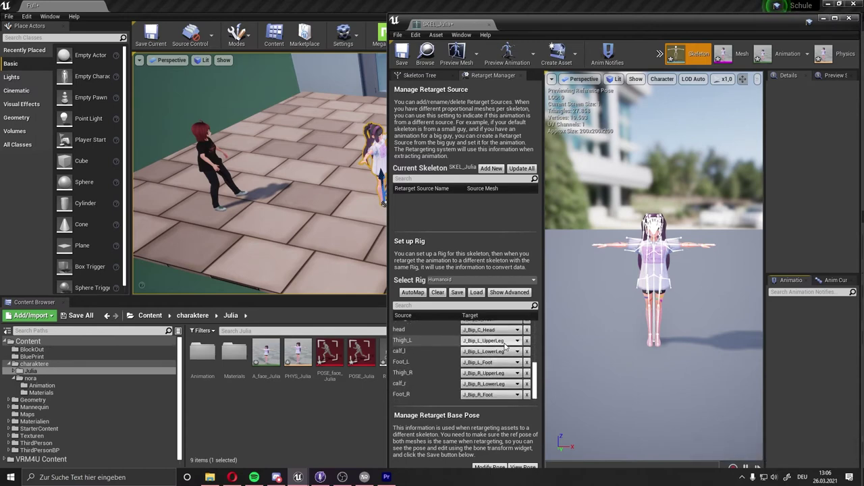
pyautogui.moveTo(572, 25); pyautogui.dragTo(554, 10)
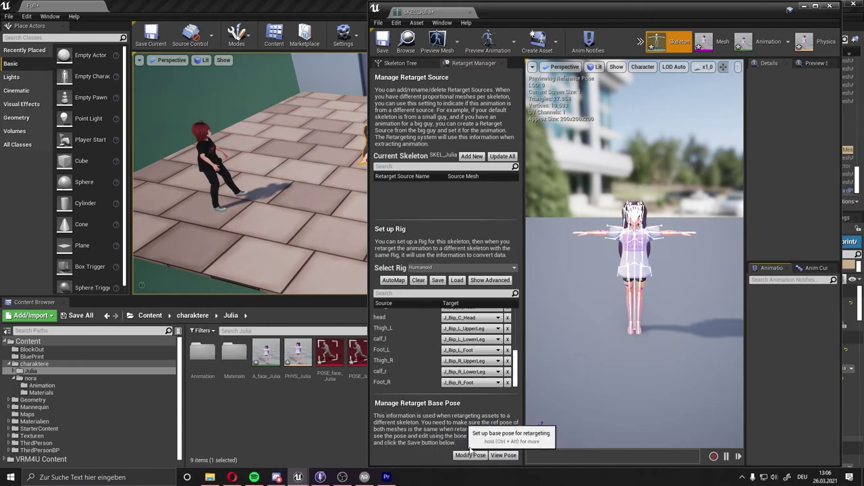
# View Julia's retarget base pose, test-rotate the right lower-arm bone, then undo it.
pyautogui.click(508, 457)
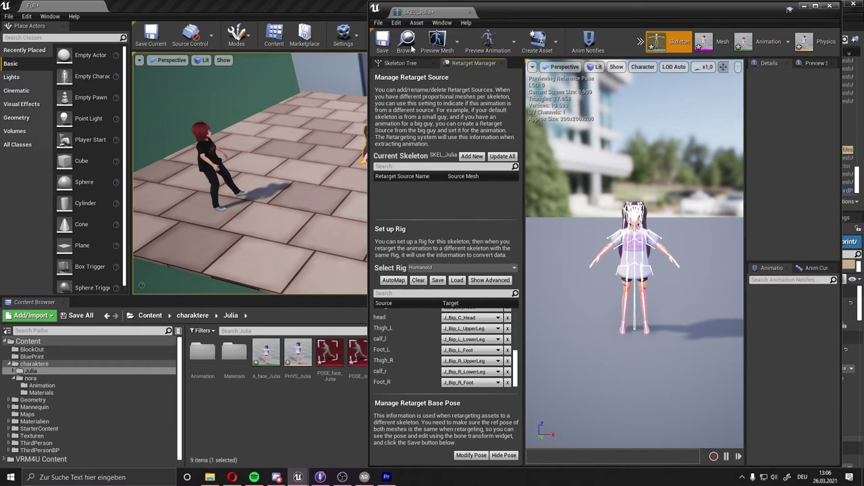
pyautogui.scroll(5, 625, 268)
pyautogui.scroll(-2, 625, 268)
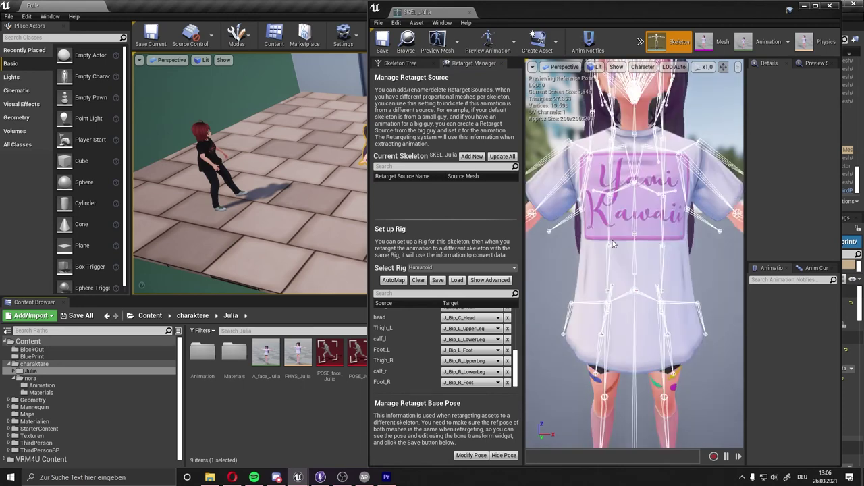
pyautogui.click(589, 156)
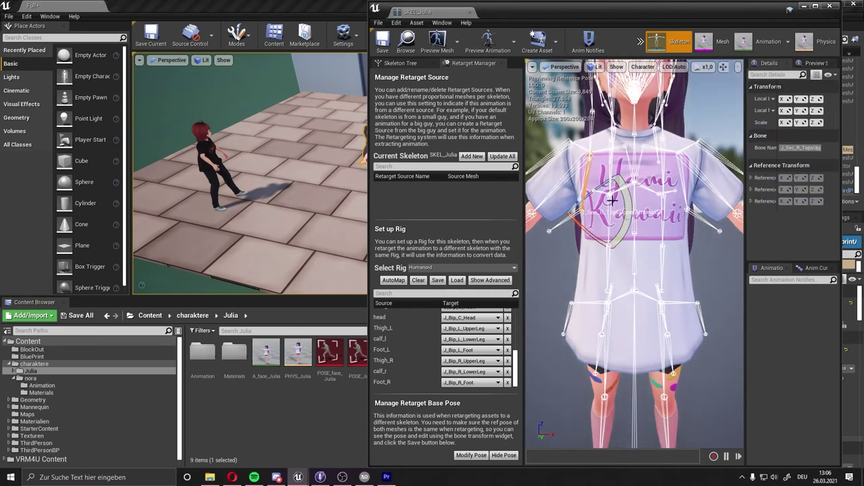
pyautogui.click(585, 164)
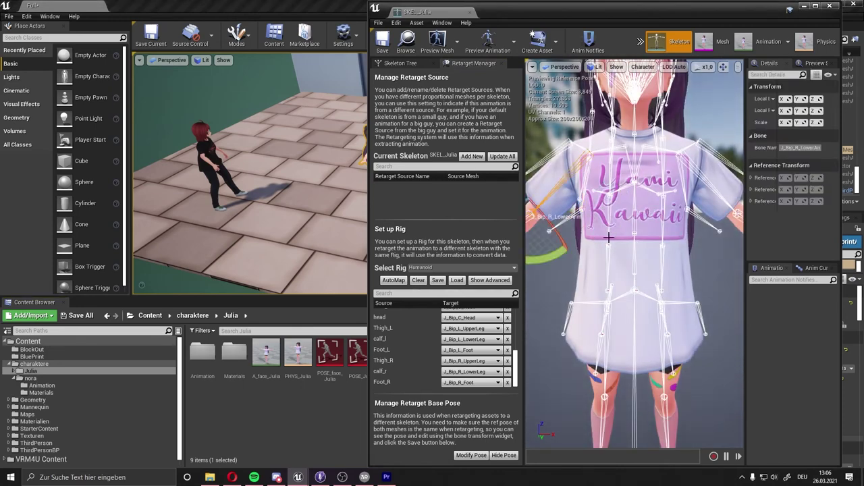
pyautogui.moveTo(549, 252); pyautogui.dragTo(553, 255)
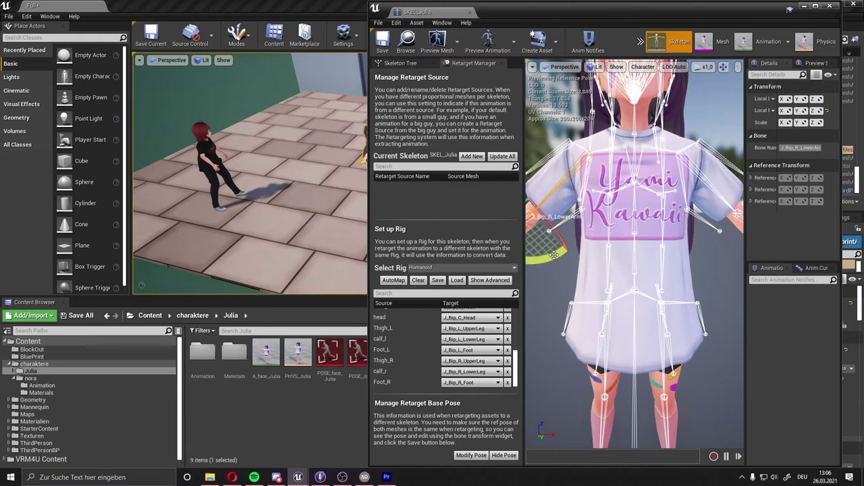
pyautogui.hotkey('ctrl', 'z')
pyautogui.scroll(-5, 620, 252)
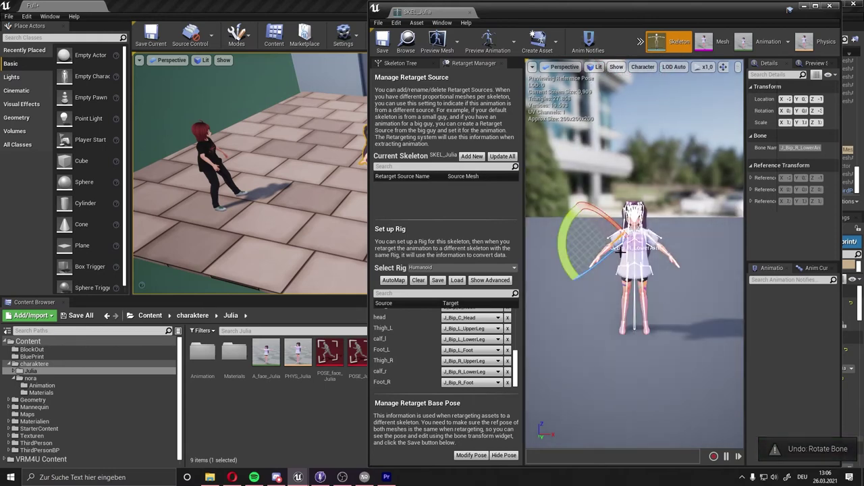
pyautogui.hotkey('ctrl', 'z')
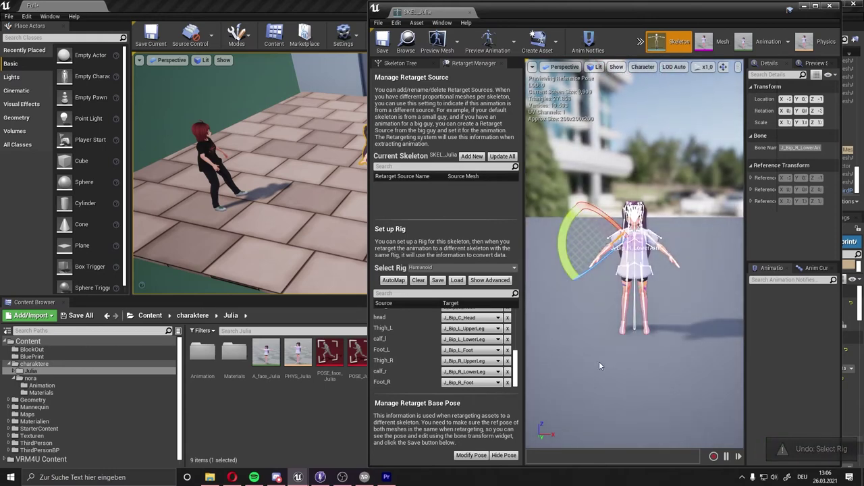
pyautogui.click(599, 362)
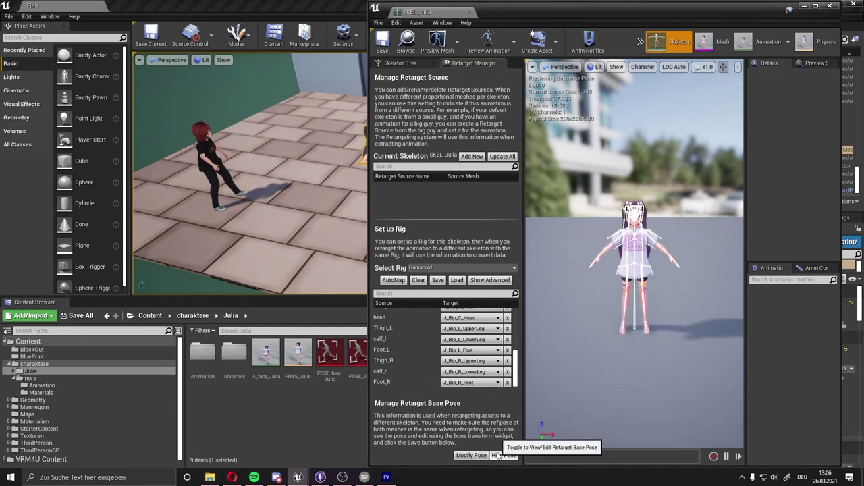
# Use the current pose as Julia's retarget base pose and close the skeleton editor.
pyautogui.click(471, 456)
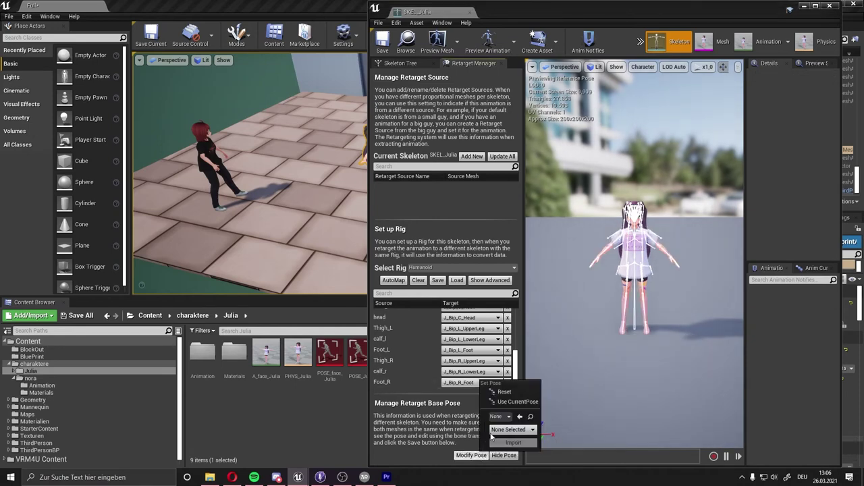
pyautogui.click(526, 403)
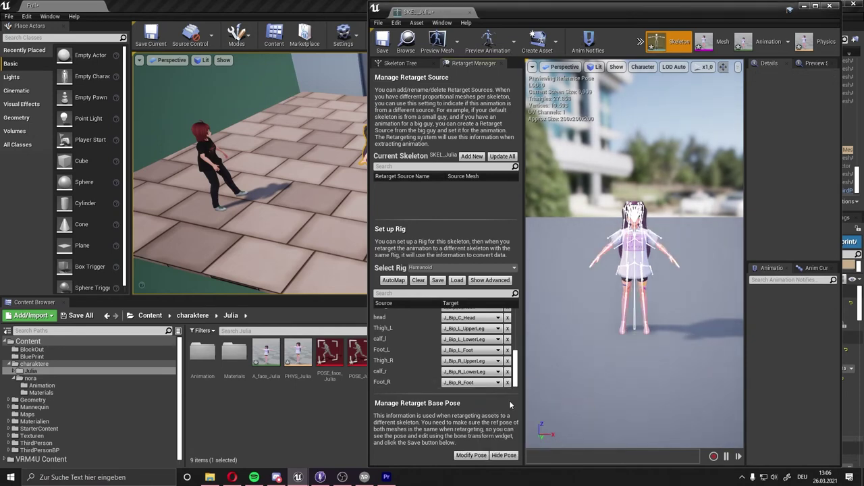
pyautogui.click(472, 455)
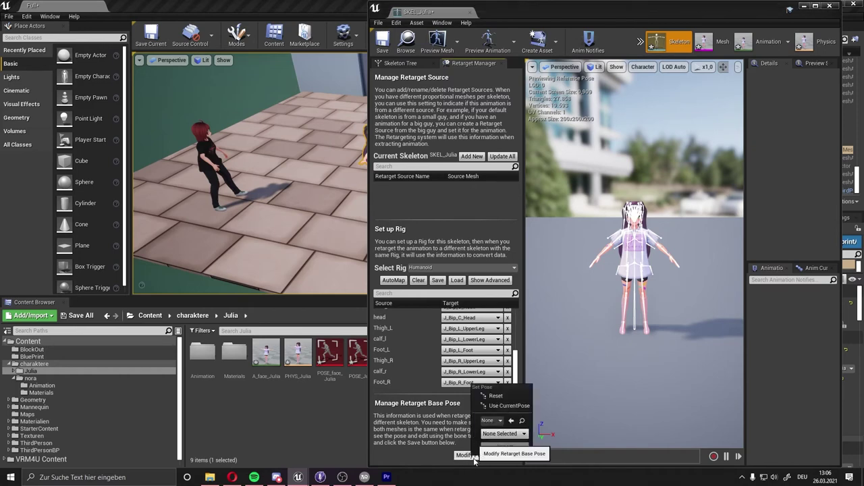
pyautogui.click(437, 456)
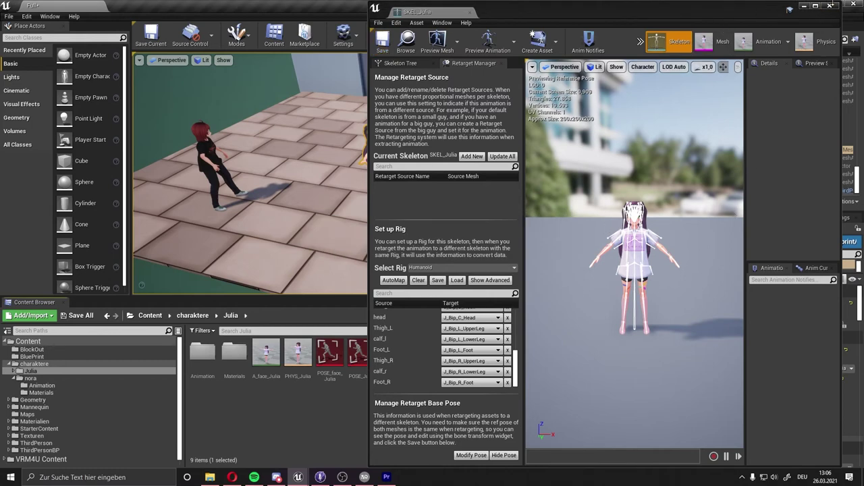
pyautogui.click(831, 5)
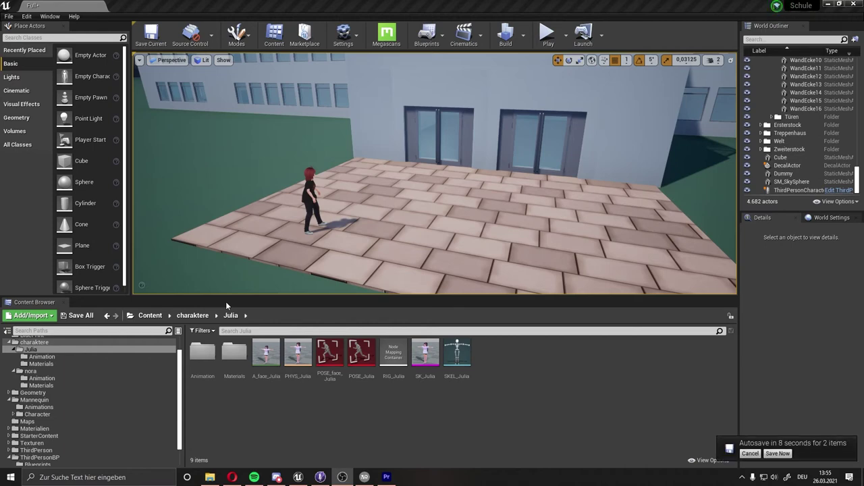
# Open the Mannequin Animations folder and preview the ThirdPersonWalk animation.
pyautogui.scroll(1, 81, 392)
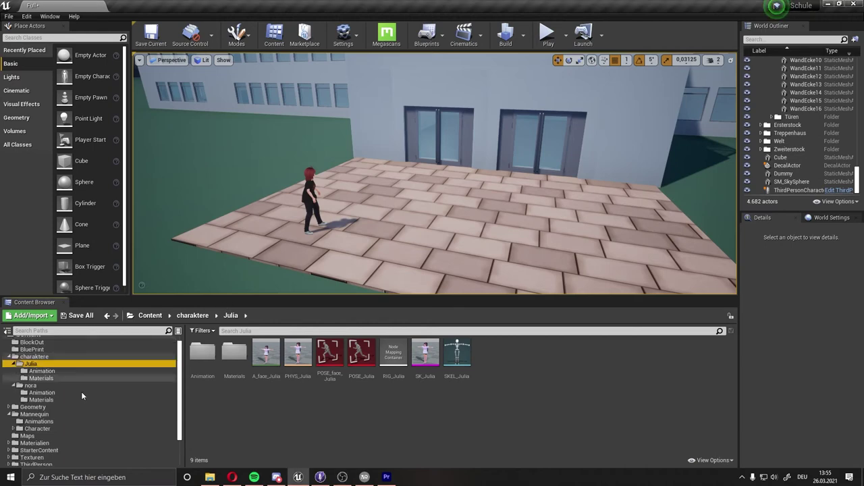
pyautogui.click(49, 421)
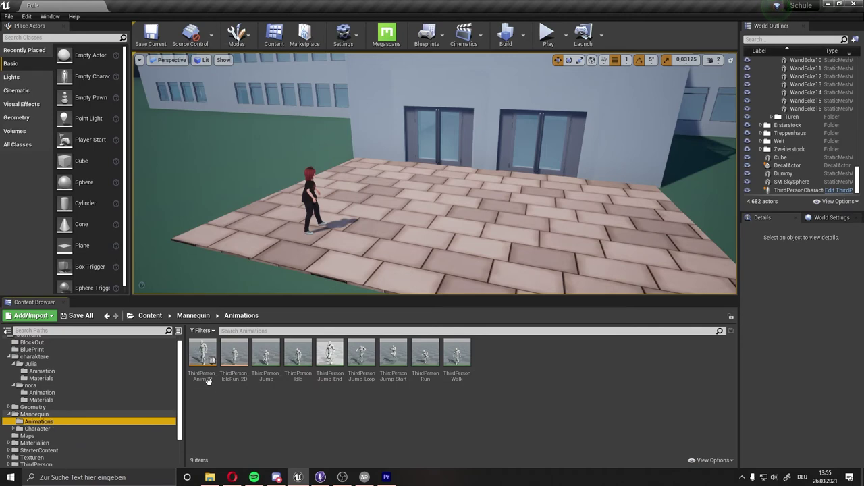
pyautogui.moveTo(193, 362)
pyautogui.click(455, 357)
pyautogui.doubleClick(457, 358)
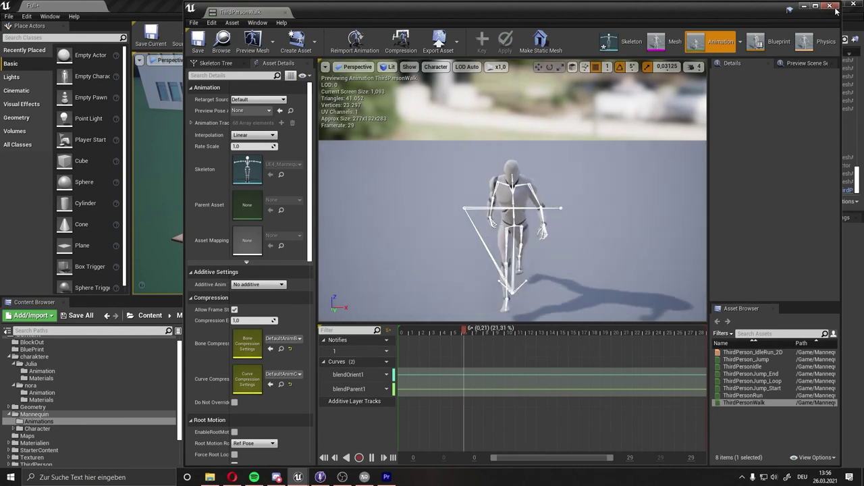
pyautogui.click(829, 5)
# Preview ThirdPersonRun, then select the ThirdPerson_AnimBP animation blueprint.
pyautogui.doubleClick(428, 343)
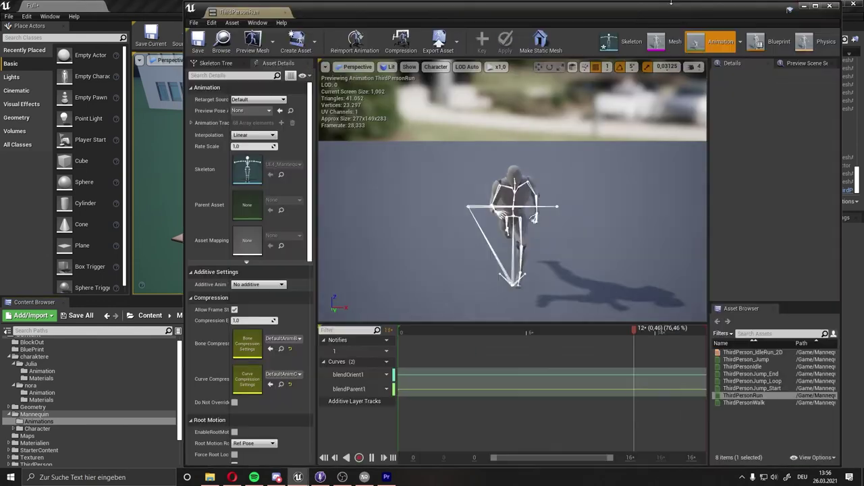
pyautogui.click(829, 6)
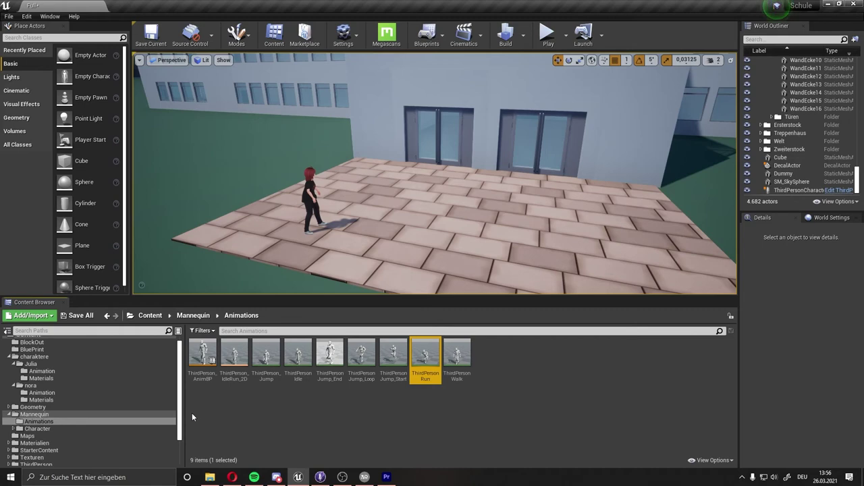
pyautogui.click(302, 405)
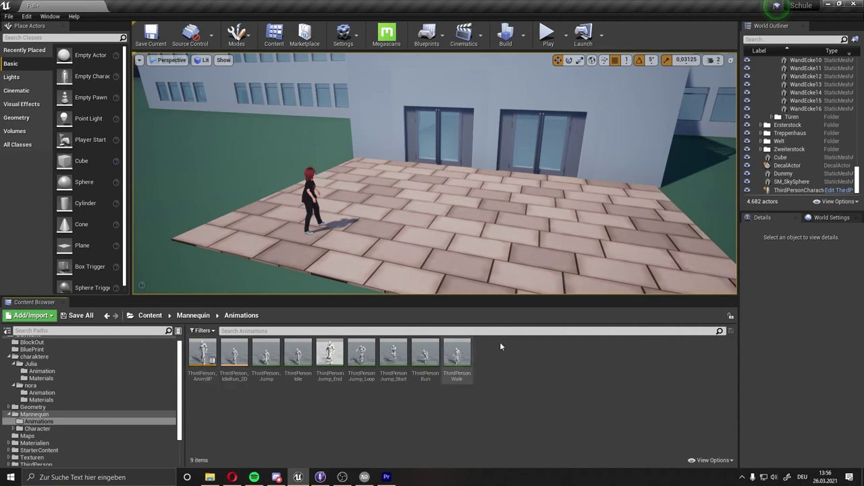
pyautogui.click(204, 361)
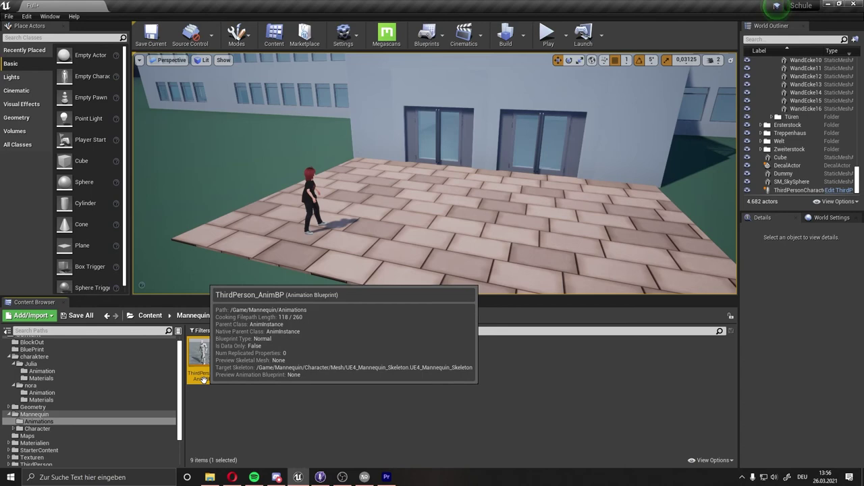
# Duplicate and retarget ThirdPerson_AnimBP and its animations to SKEL_Julia into charaktere/Julia/Animation.
pyautogui.rightClick(204, 380)
pyautogui.moveTo(274, 174)
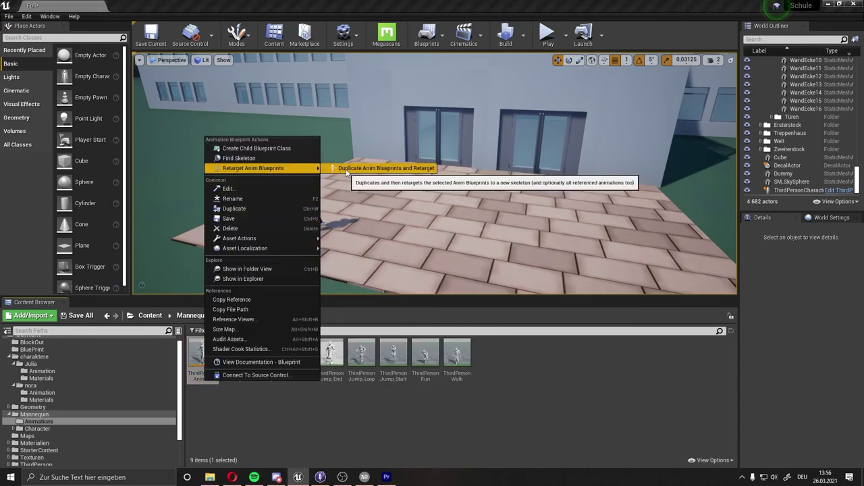
pyautogui.click(408, 167)
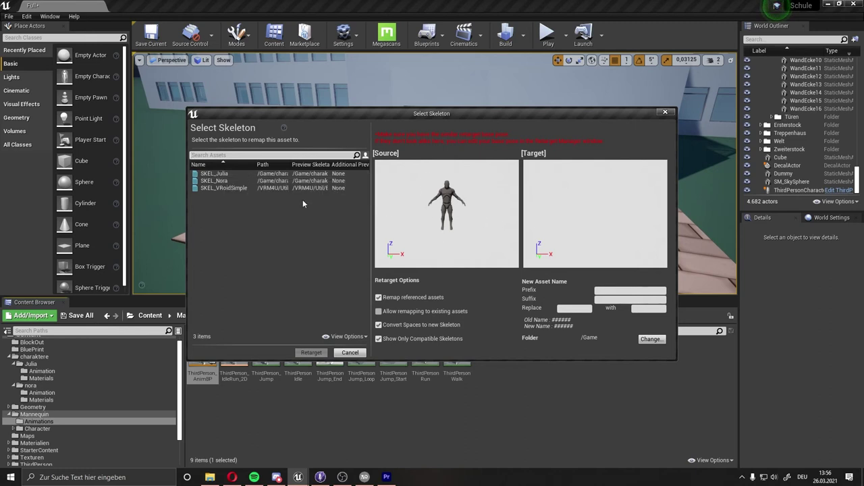
pyautogui.click(229, 173)
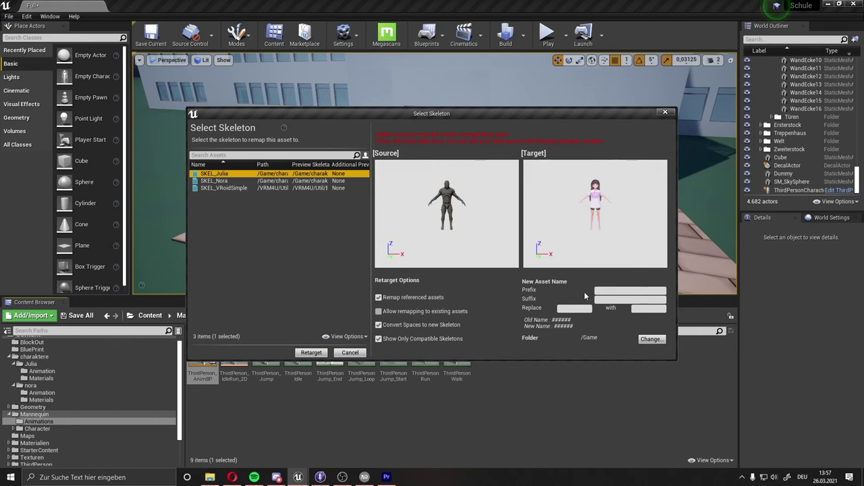
pyautogui.click(648, 341)
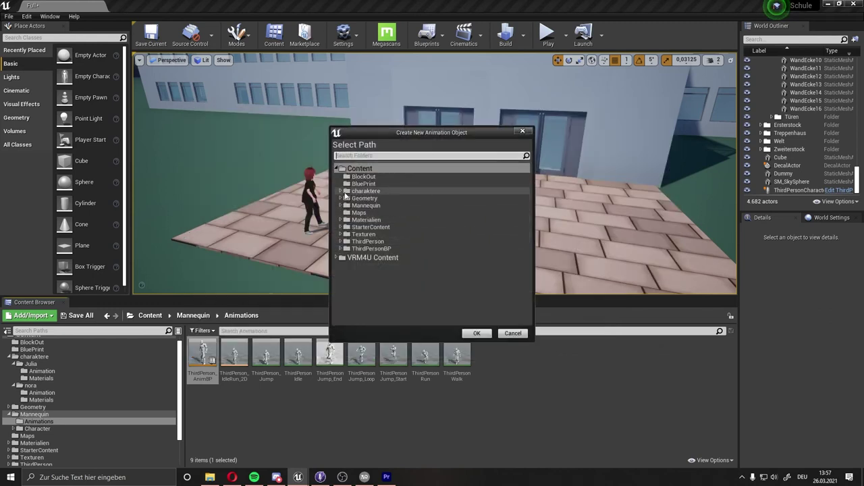
pyautogui.click(346, 191)
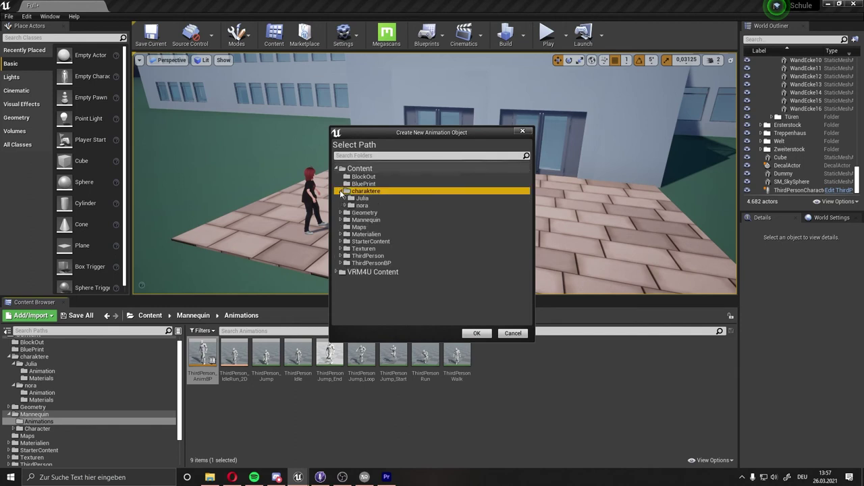
pyautogui.click(339, 191)
pyautogui.click(345, 199)
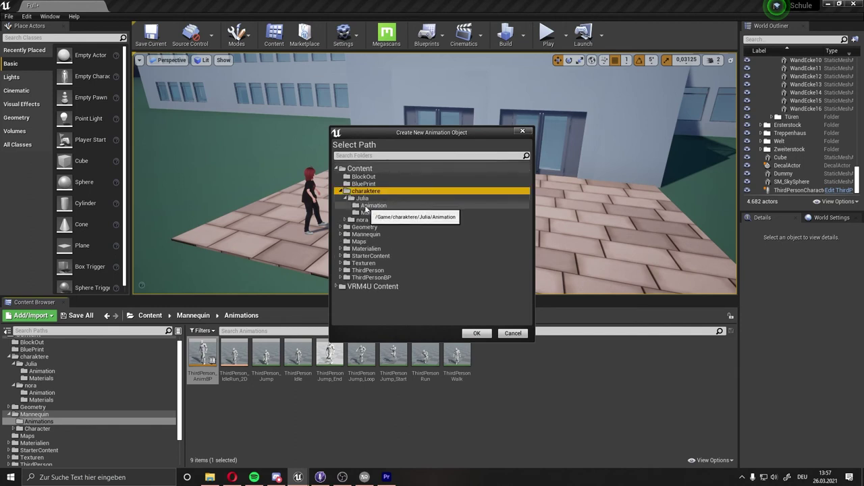
pyautogui.click(369, 206)
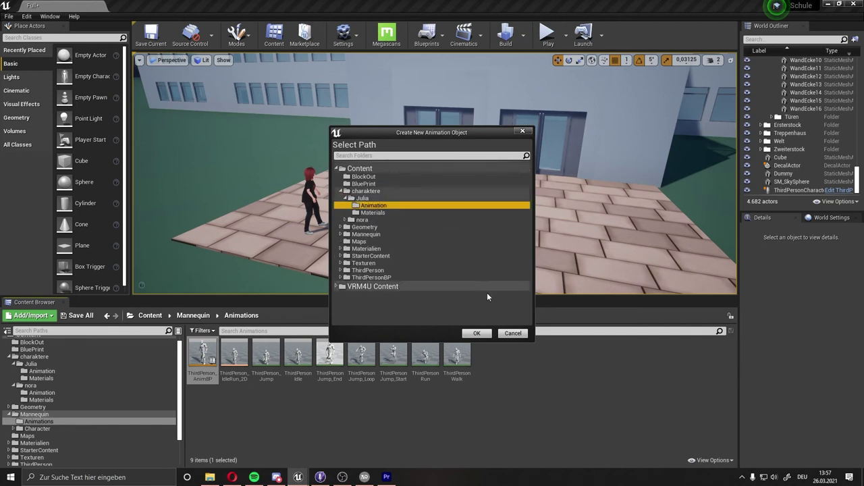
pyautogui.click(478, 333)
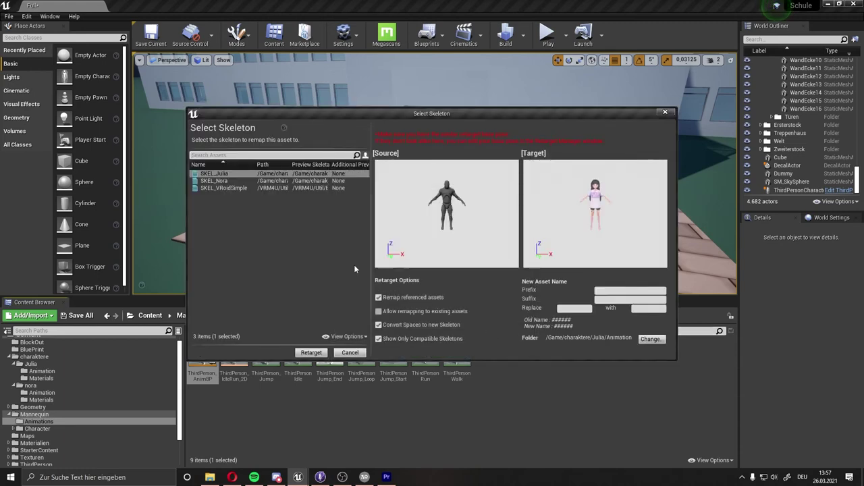
pyautogui.click(309, 353)
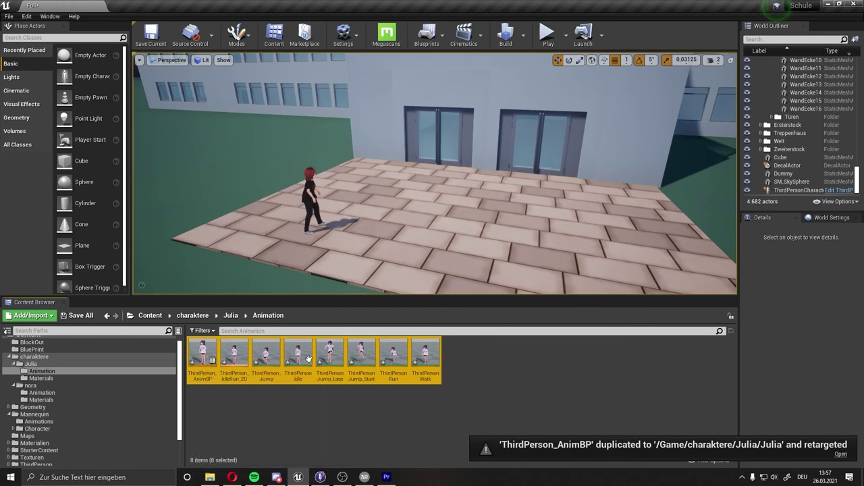
# Rename the copied animation blueprint to Julia_AnimBP.
pyautogui.click(198, 373)
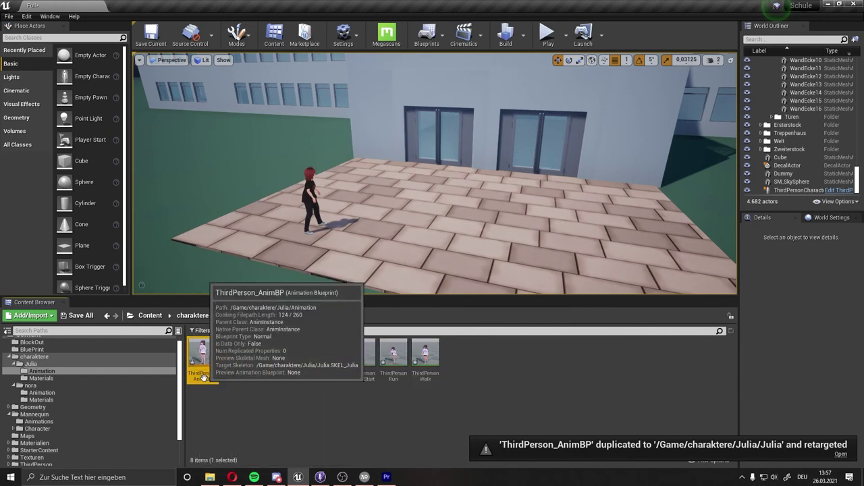
pyautogui.click(198, 374)
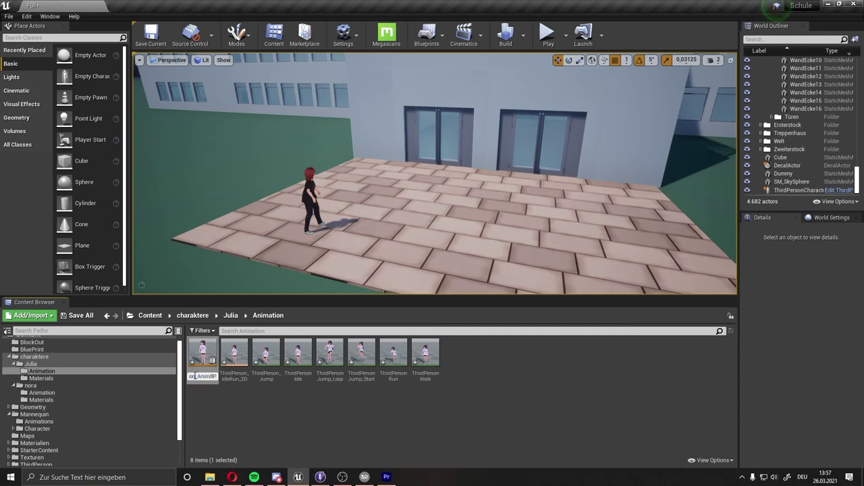
pyautogui.click(192, 376)
pyautogui.press('End')
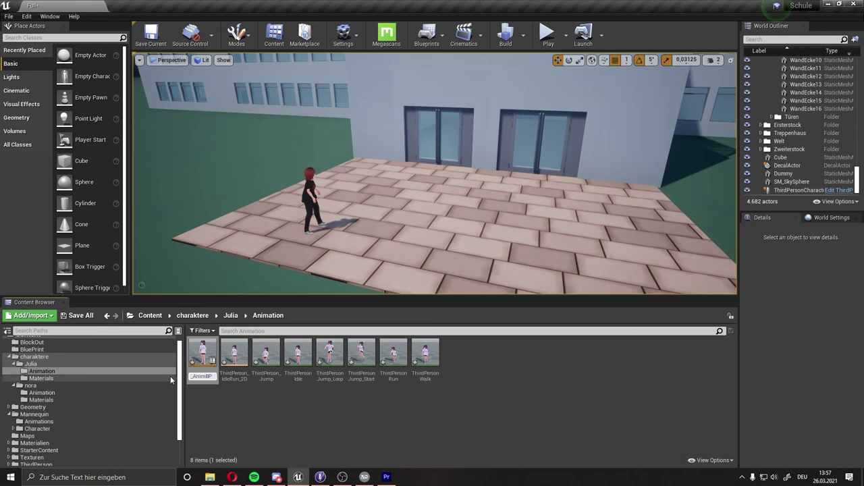
pyautogui.write('Ju')
pyautogui.write('lia')
pyautogui.press('Return')
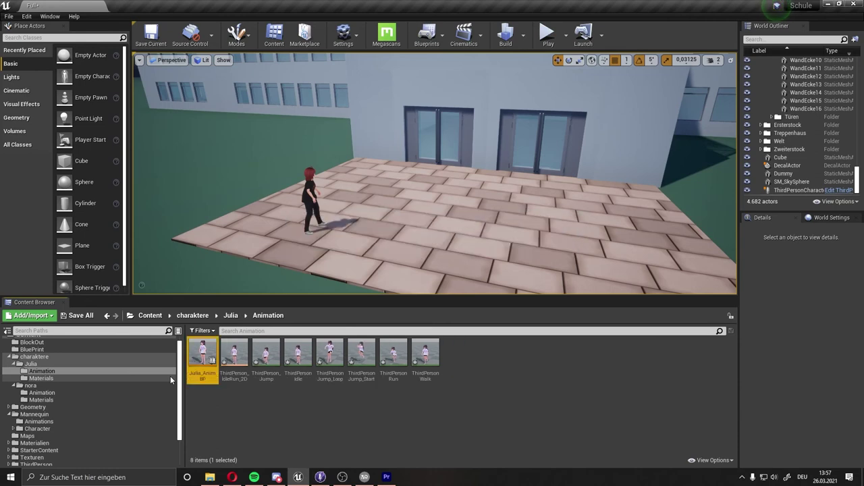
# Save the seven retargeted animations in Julia's Animation folder.
pyautogui.click(234, 352)
pyautogui.keyDown('shift'); pyautogui.click(427, 353); pyautogui.keyUp('shift')
pyautogui.rightClick(426, 353)
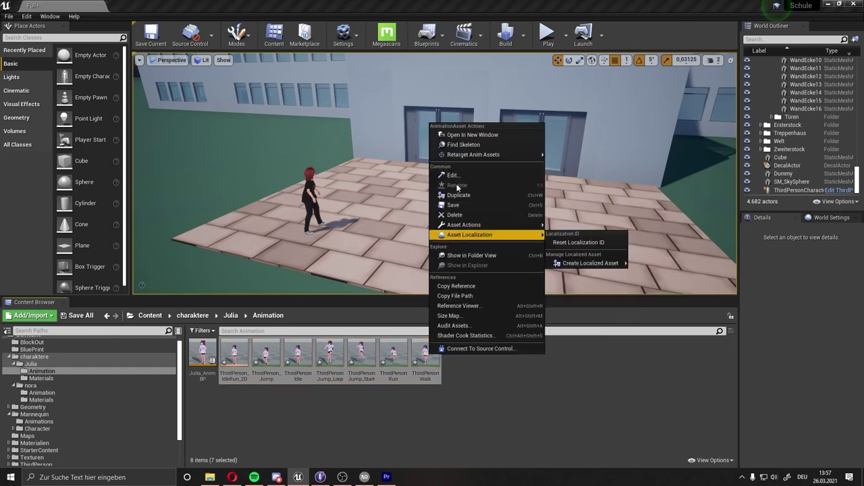
pyautogui.click(464, 206)
pyautogui.click(508, 353)
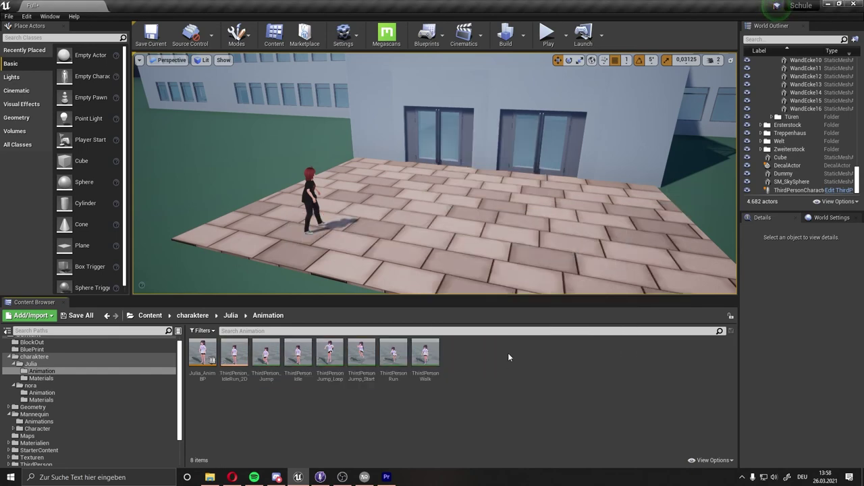
# Preview Julia's walk animation, then give the level's ThirdPersonCharacter the SK_Julia skeletal mesh.
pyautogui.doubleClick(430, 359)
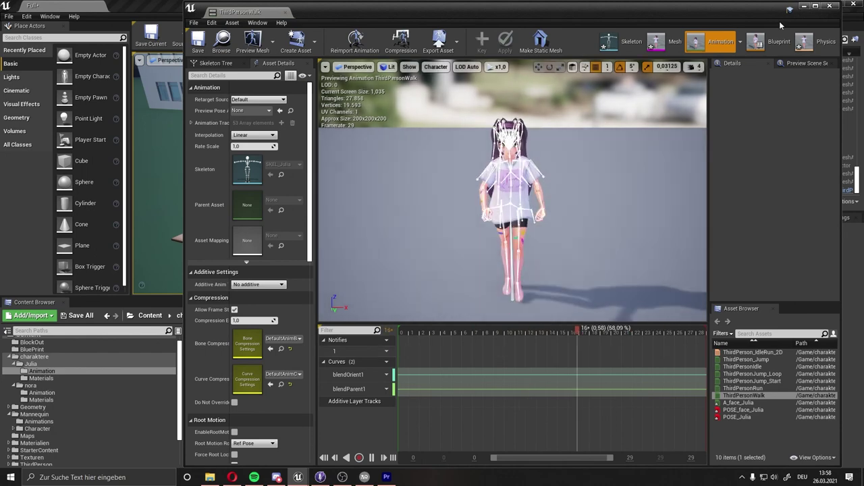
pyautogui.click(298, 477)
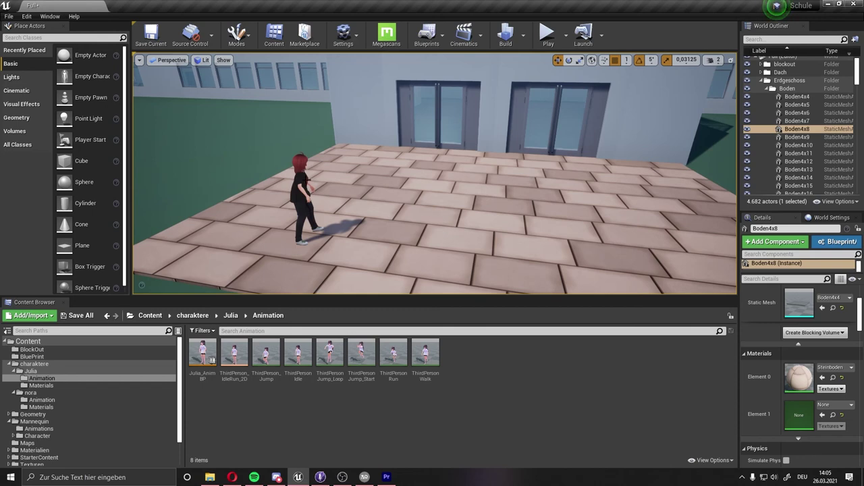
pyautogui.click(306, 178)
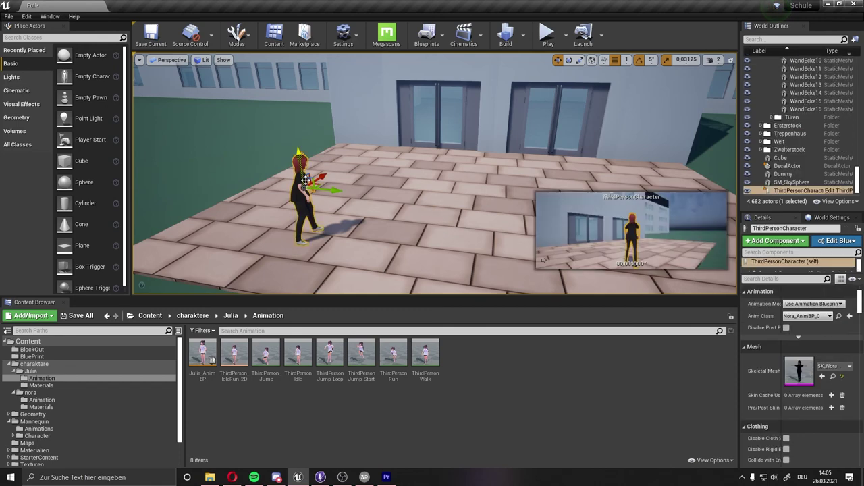
pyautogui.click(834, 366)
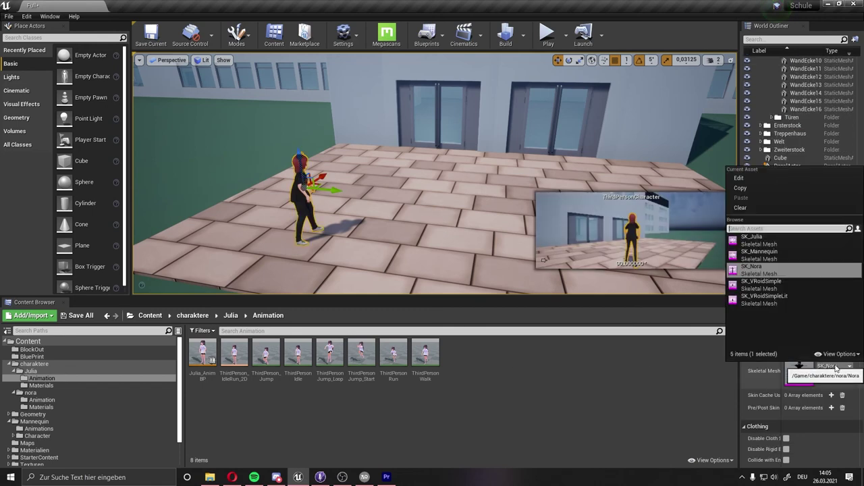
pyautogui.click(792, 242)
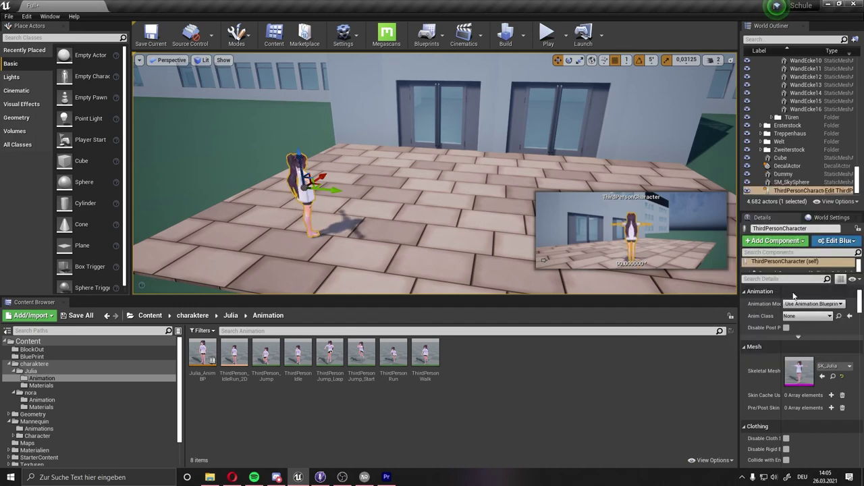
# Search 'ju' in the animation class list and set Anim Class to Julia_AnimBP.
pyautogui.click(801, 316)
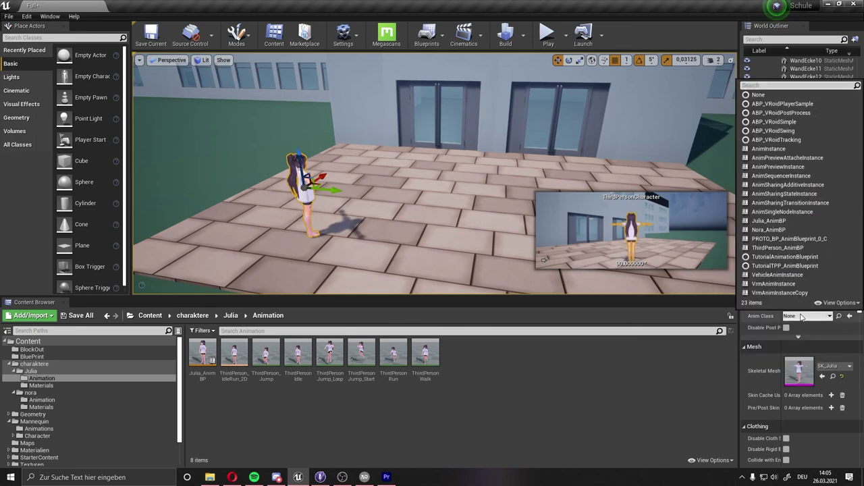
pyautogui.click(801, 316)
pyautogui.click(801, 316)
pyautogui.write('jul')
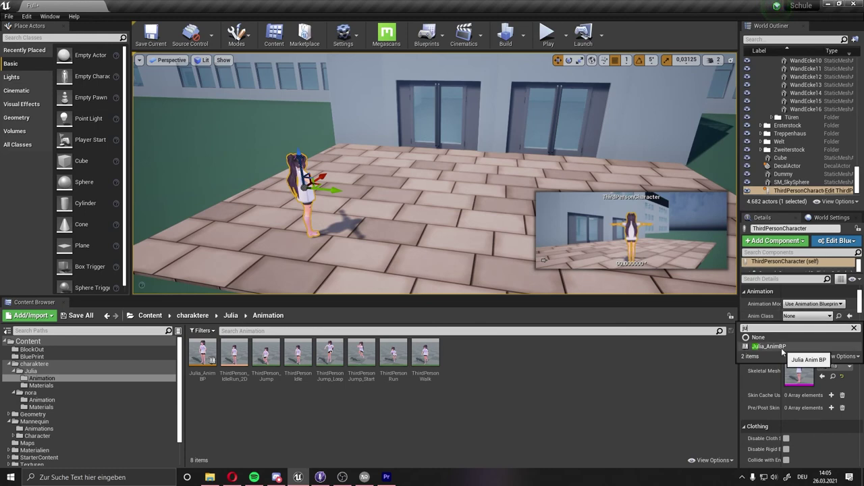
pyautogui.click(773, 347)
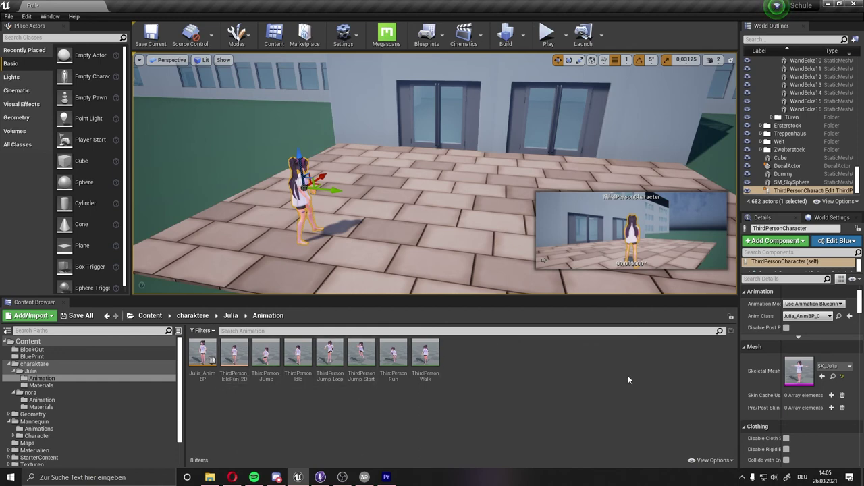
# Save the level, run Julia left, right and toward the doors, then stop playing with Esc.
pyautogui.click(157, 35)
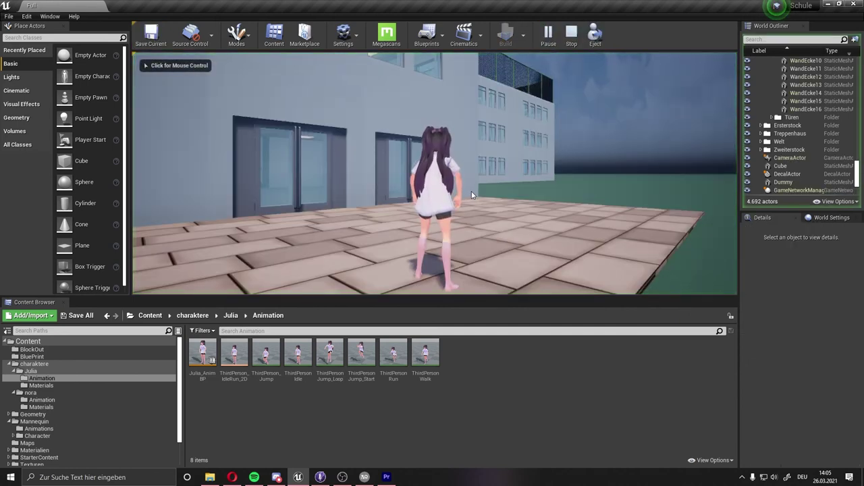
pyautogui.press('a')
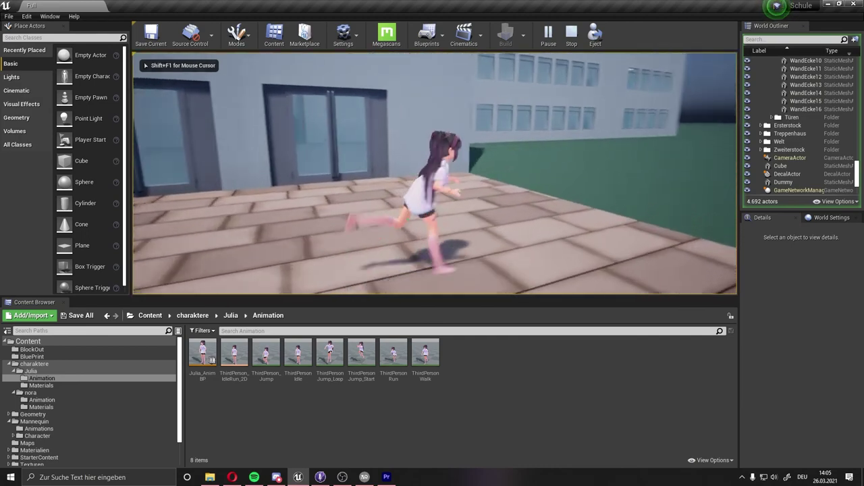
pyautogui.press('d')
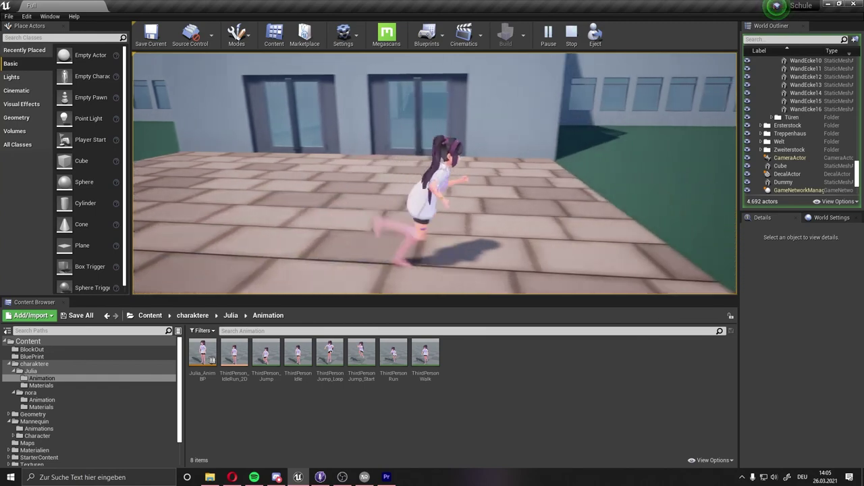
pyautogui.press('a')
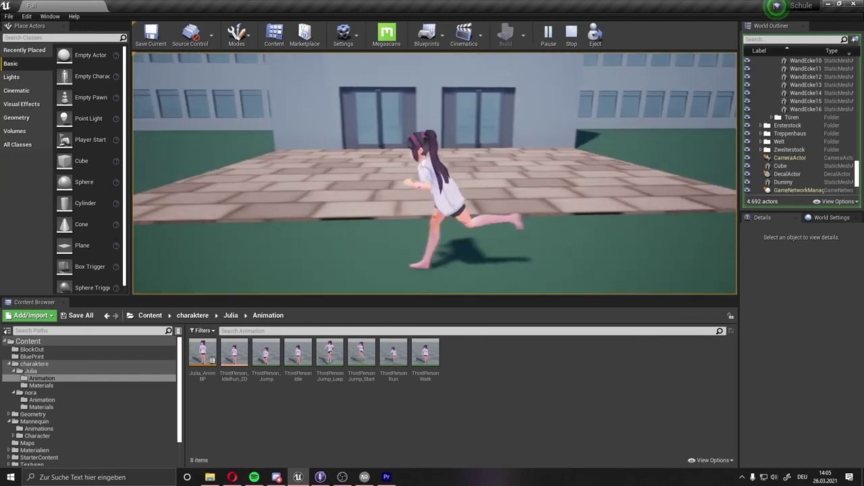
pyautogui.press('w')
pyautogui.press('a')
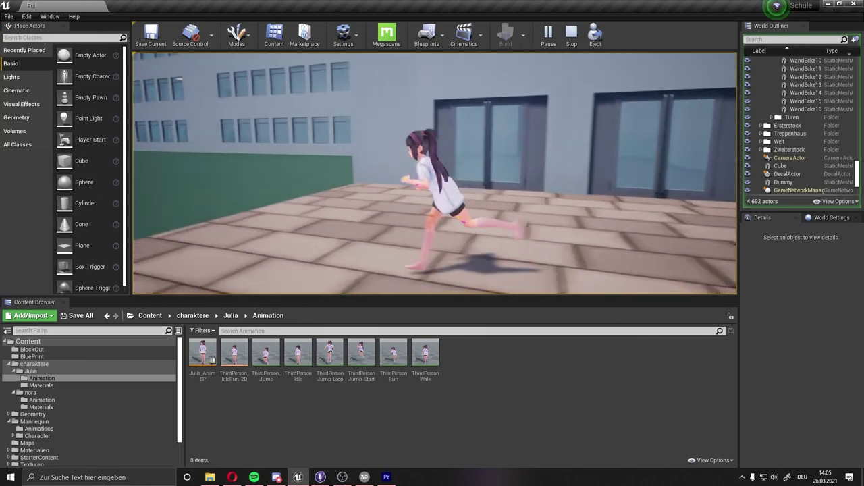
pyautogui.press('d')
pyautogui.press('Escape')
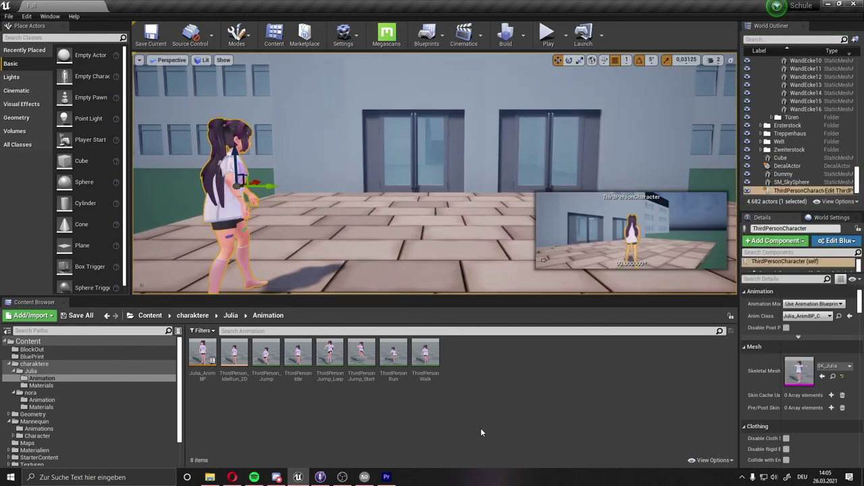
# Open the AnimGraph of the Julia_AnimBP animation blueprint.
pyautogui.doubleClick(205, 356)
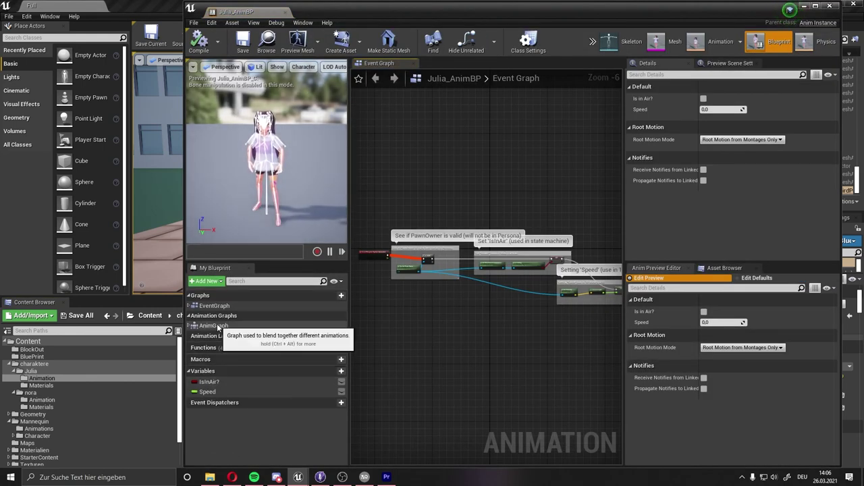
pyautogui.click(216, 326)
pyautogui.doubleClick(216, 326)
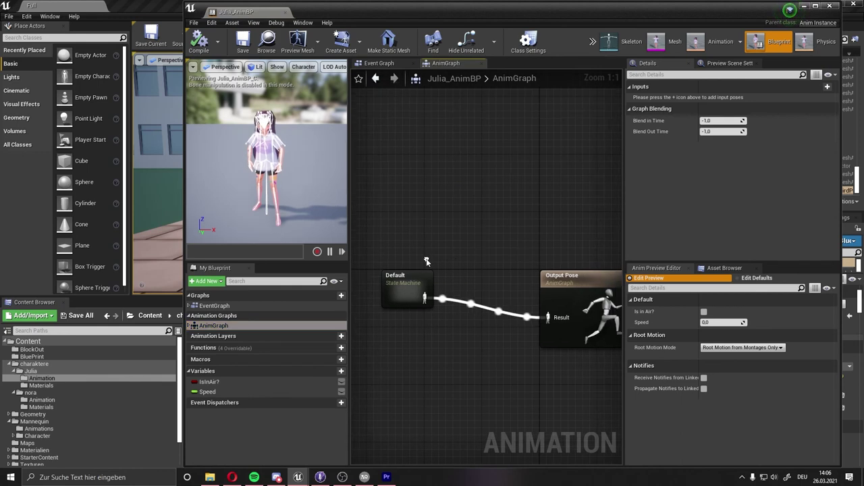
pyautogui.moveTo(423, 290); pyautogui.dragTo(423, 331)
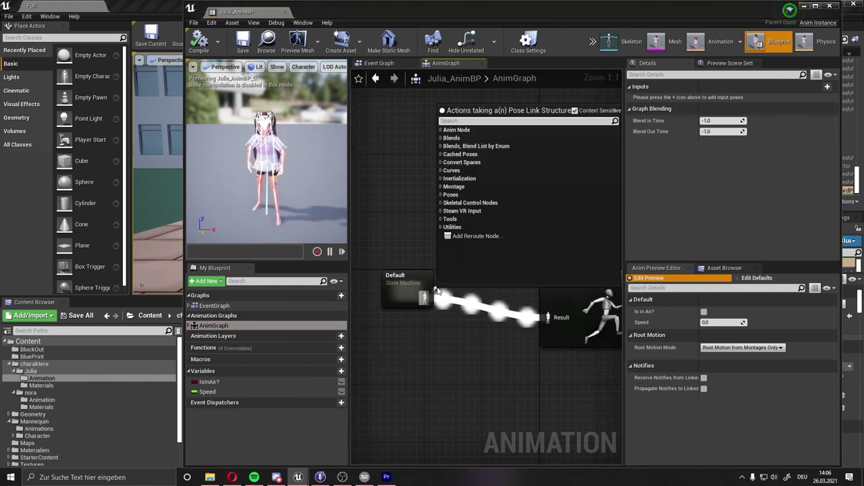
pyautogui.click(422, 333)
# Add a VrmSpringBone node and wire Default through it and Component To Local into Output Pose.
pyautogui.rightClick(471, 179)
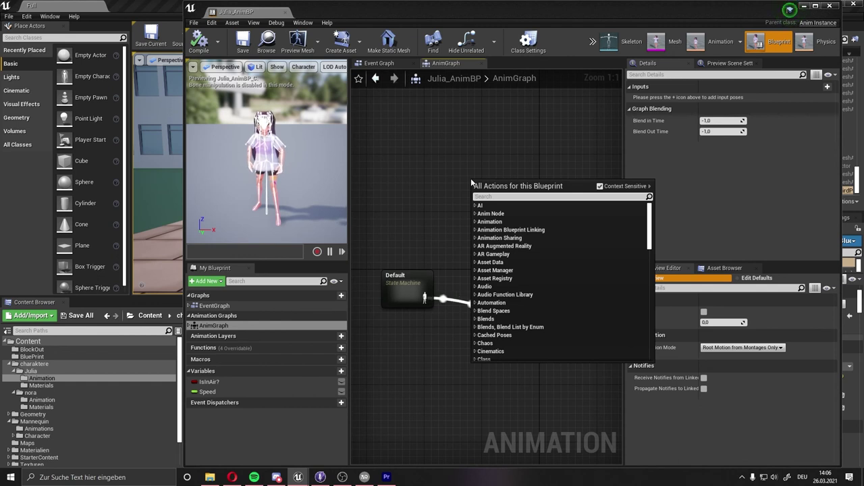
pyautogui.write('spring')
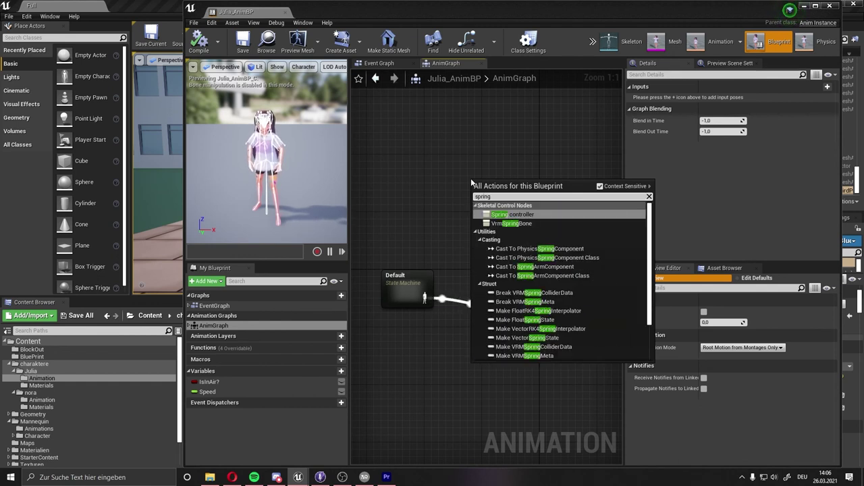
pyautogui.click(515, 223)
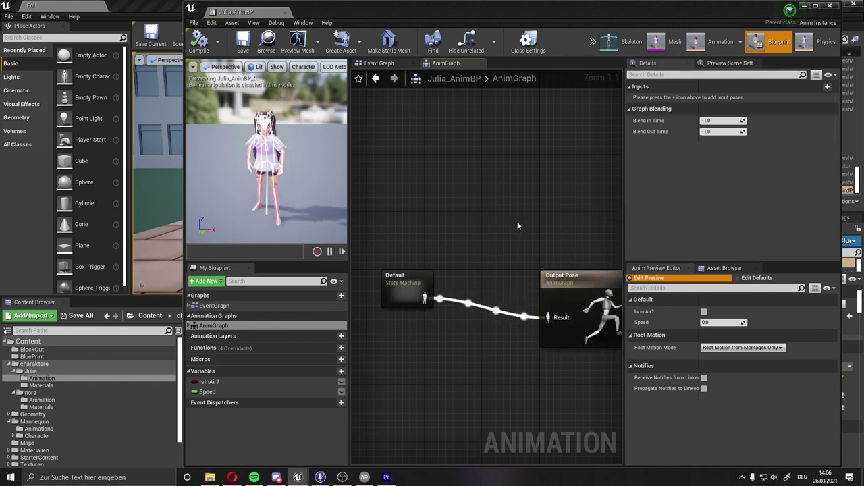
pyautogui.moveTo(520, 203); pyautogui.dragTo(490, 202)
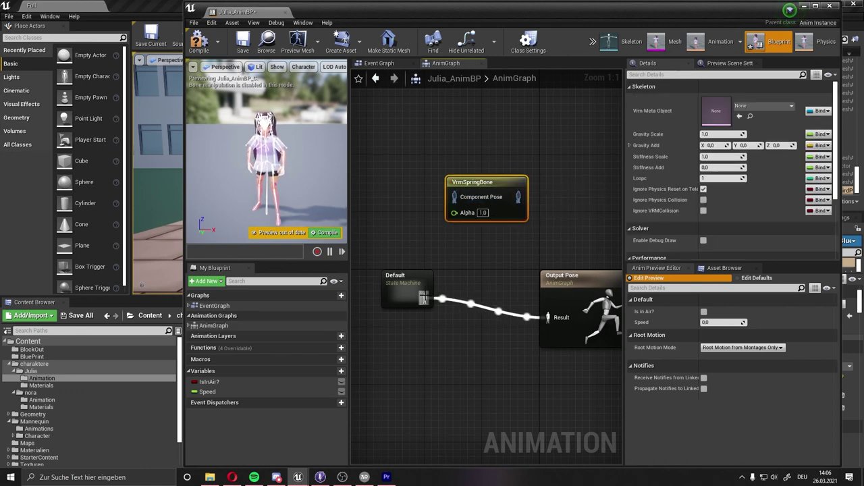
pyautogui.moveTo(425, 298); pyautogui.dragTo(454, 199)
pyautogui.moveTo(518, 196); pyautogui.dragTo(551, 319)
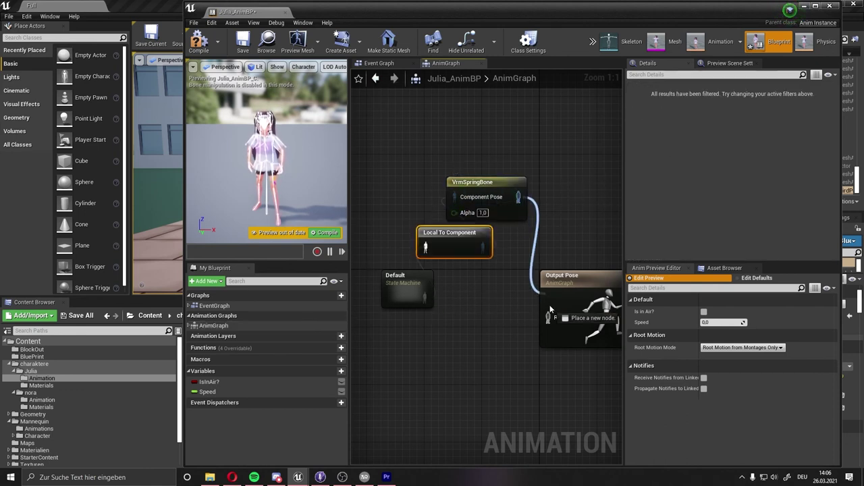
pyautogui.moveTo(446, 233); pyautogui.dragTo(419, 232)
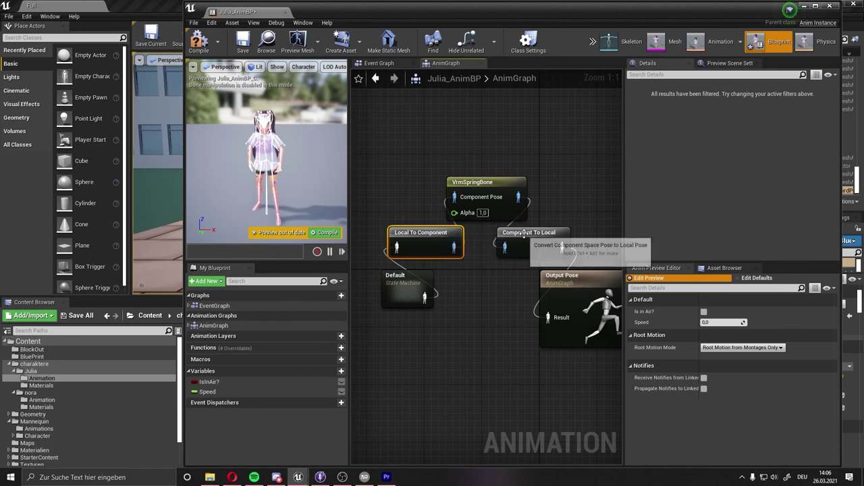
pyautogui.moveTo(472, 233); pyautogui.dragTo(541, 233)
# Set Vrm Meta Object to VM_Julia_VrmMeta, keep Gravity Scale at 1.0, and compile with F7.
pyautogui.click(487, 182)
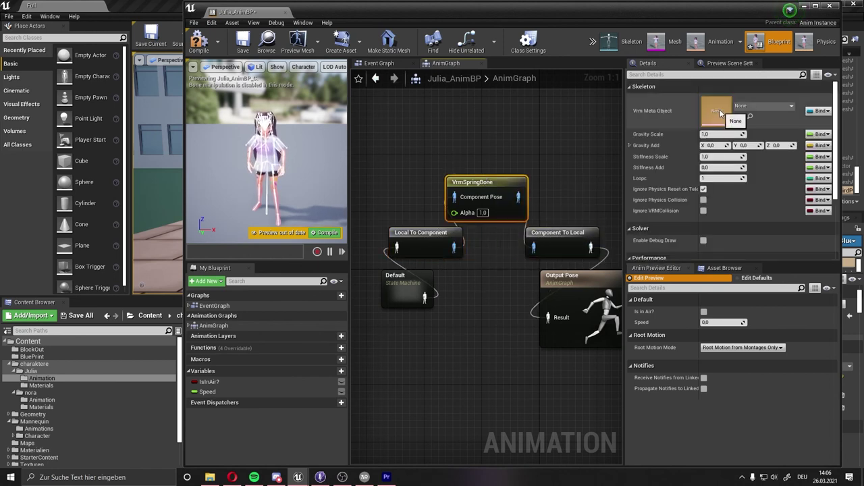
pyautogui.click(747, 109)
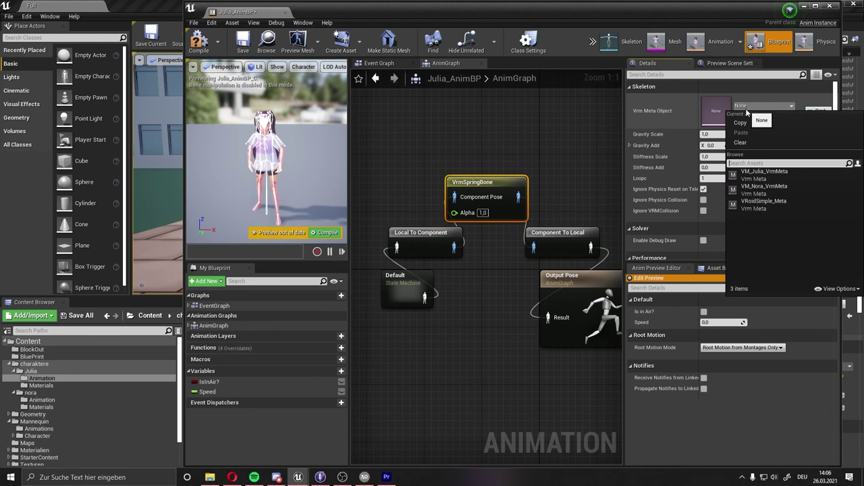
pyautogui.click(787, 172)
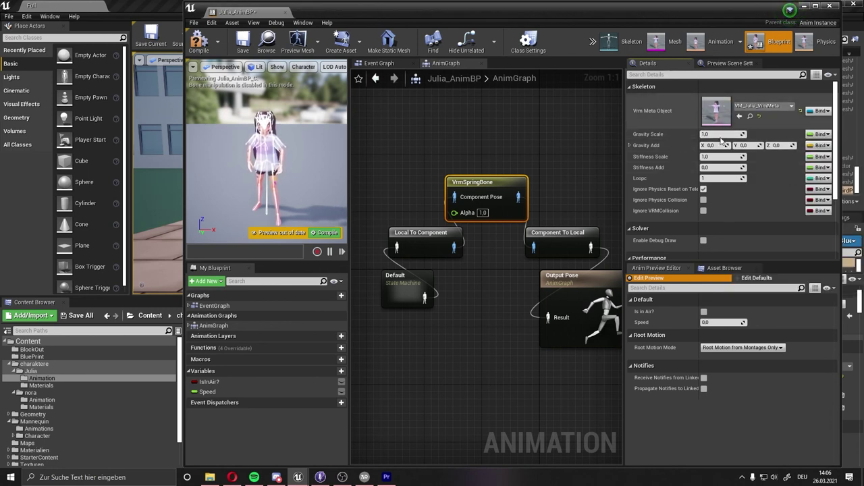
pyautogui.moveTo(723, 134); pyautogui.dragTo(733, 134)
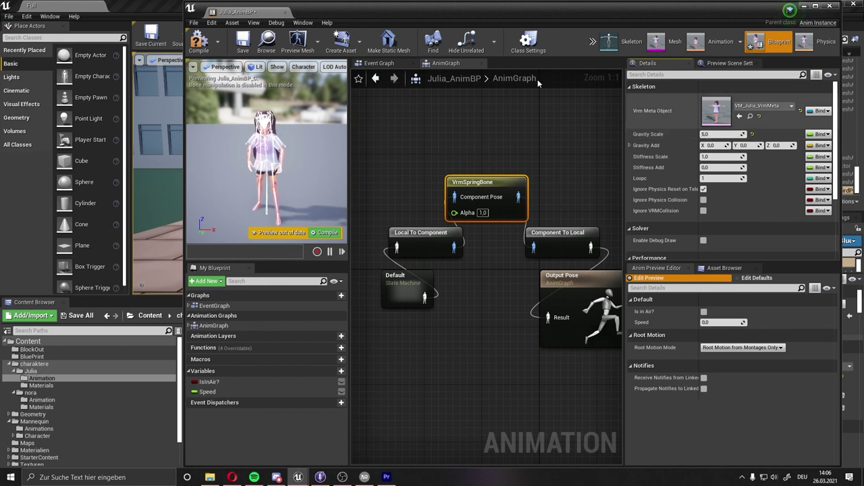
pyautogui.click(753, 135)
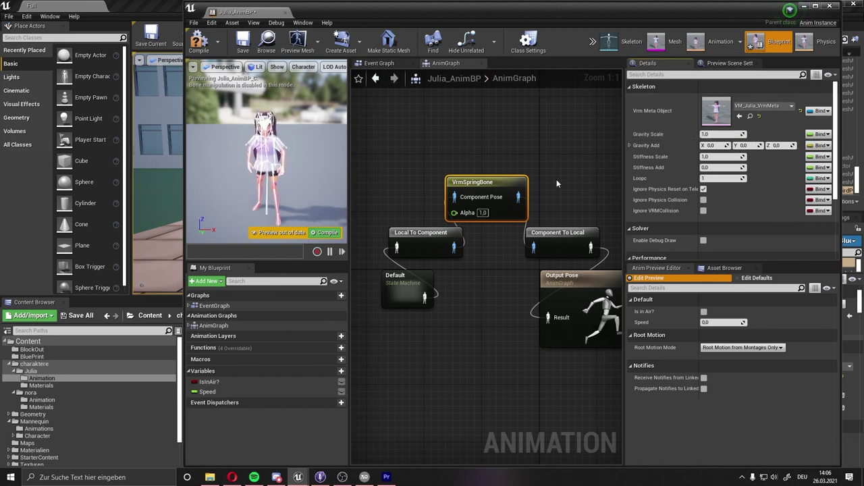
pyautogui.press('F7')
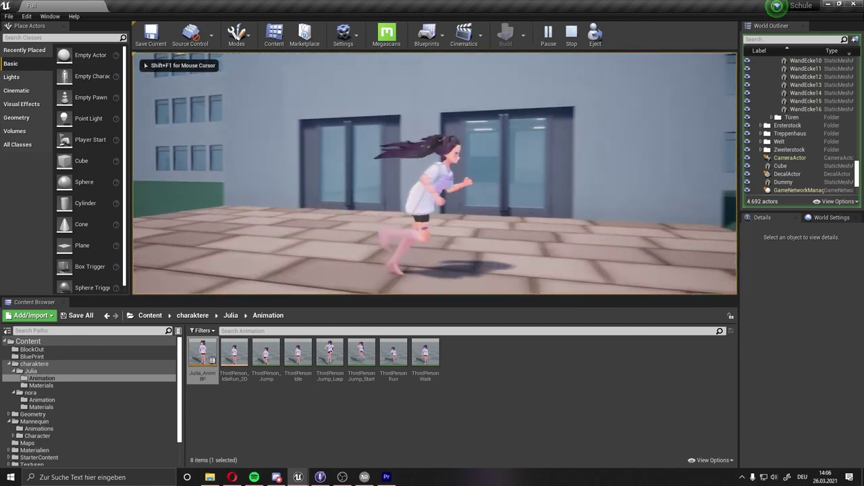
# Make Julia jump, run across the terrace tiles, pause idle, then run through the glass doors.
pyautogui.press('space')
pyautogui.press('w')
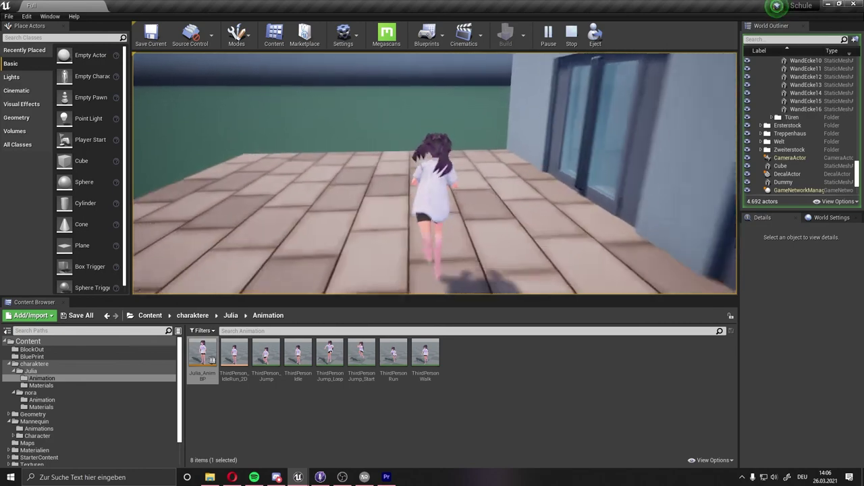
pyautogui.press('a')
pyautogui.press('d')
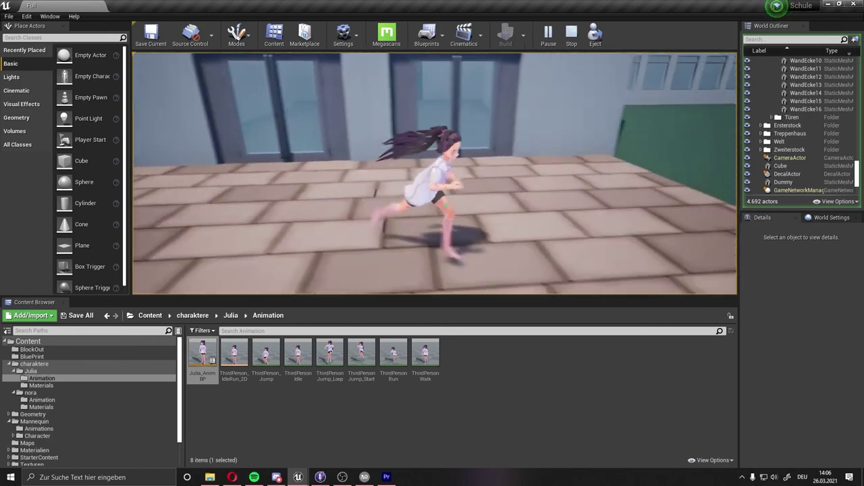
pyautogui.press('a')
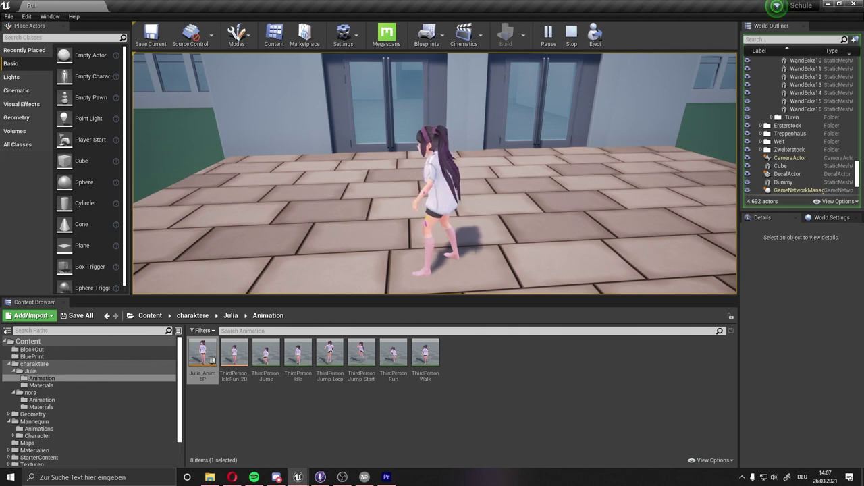
pyautogui.press('w')
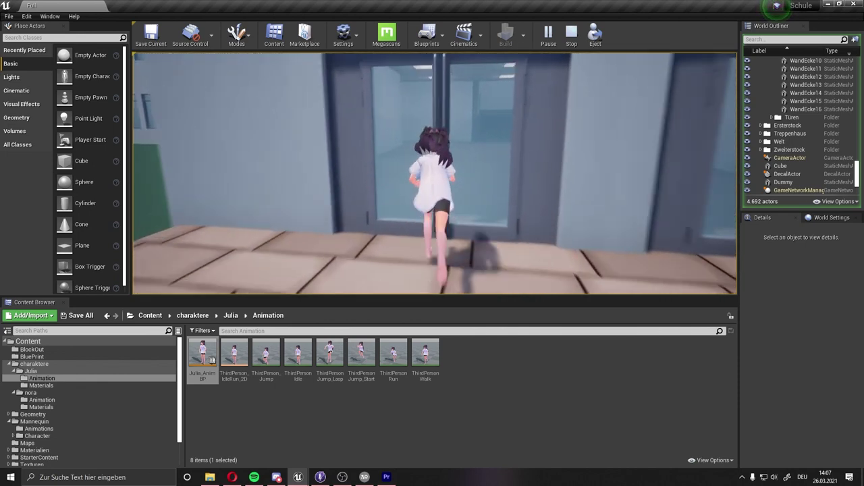
pyautogui.press('w')
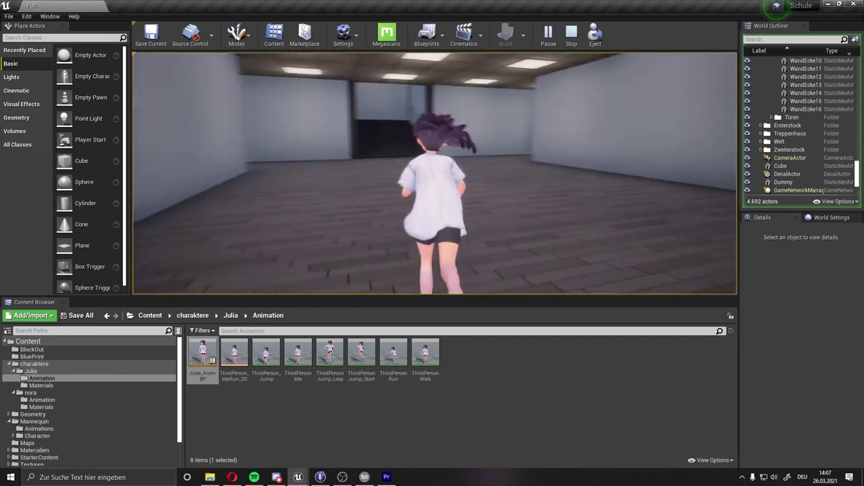